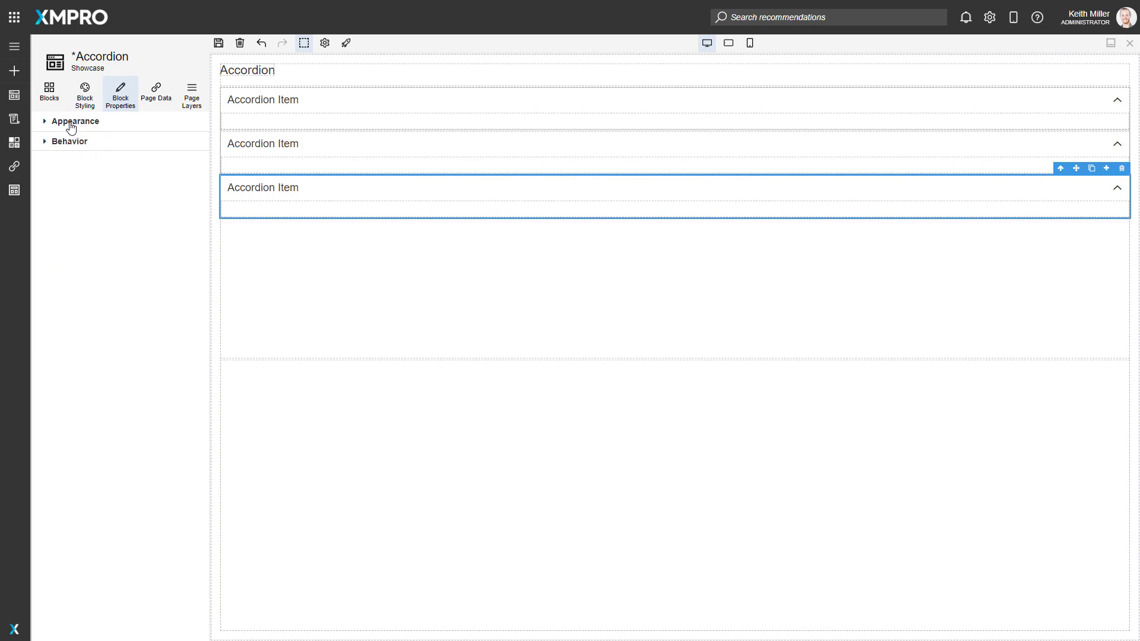
# - Set the title of the third accordion item to "Renamed"
pyautogui.click(75, 121)
pyautogui.click(110, 168)
pyautogui.tripleClick(126, 166)
pyautogui.write('Renamed')
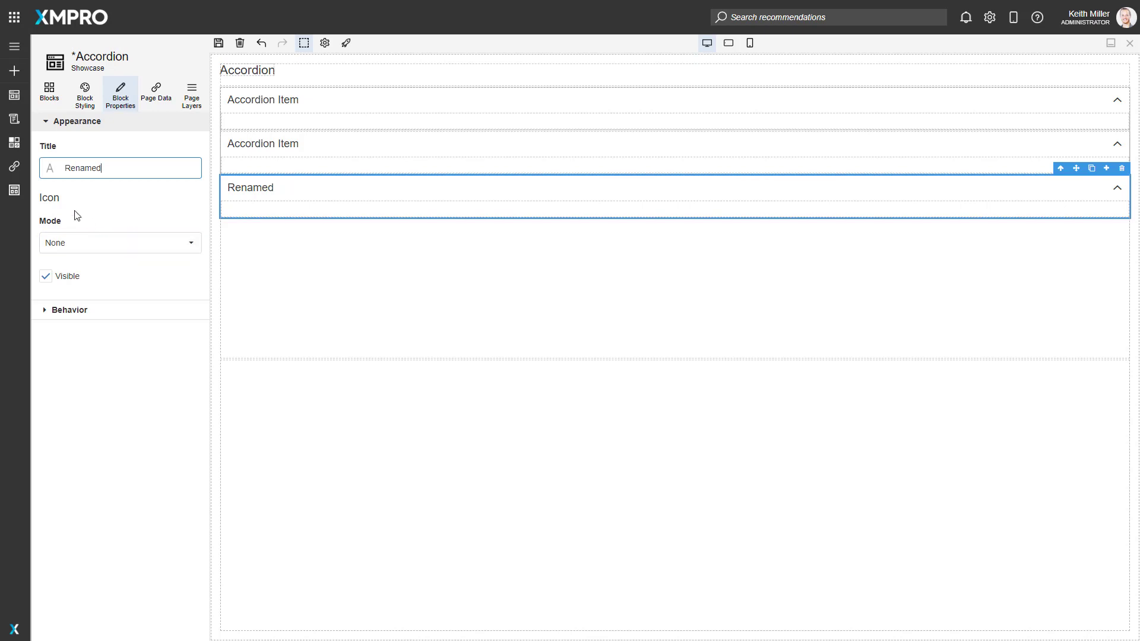
# - Set the Renamed item's icon mode to Library and choose the Arrow Left icon
pyautogui.click(150, 245)
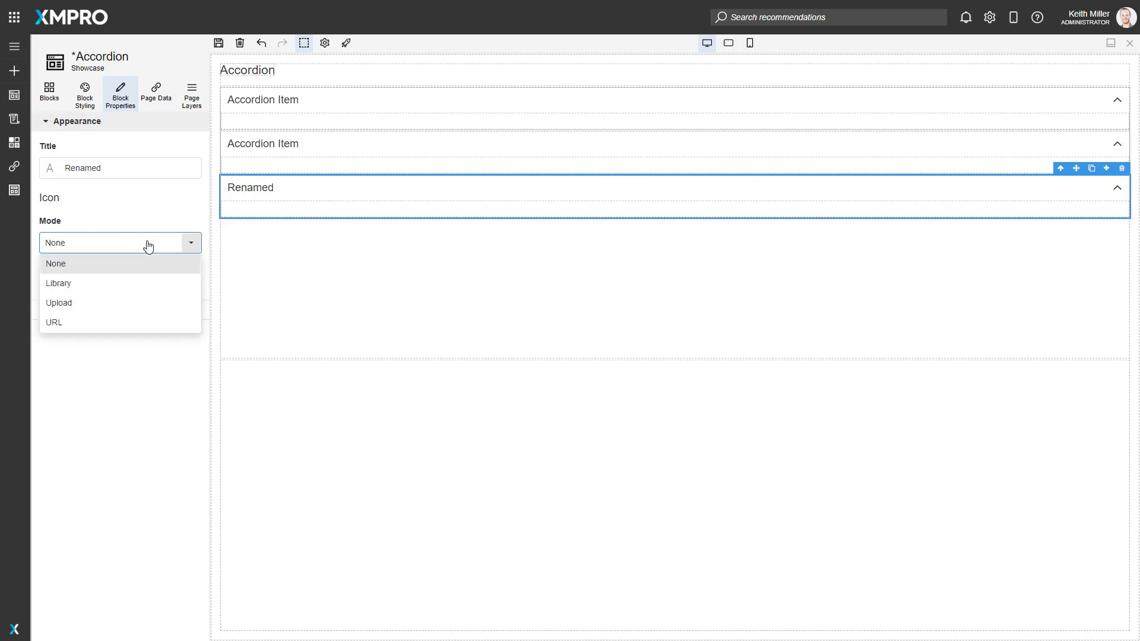
pyautogui.click(103, 285)
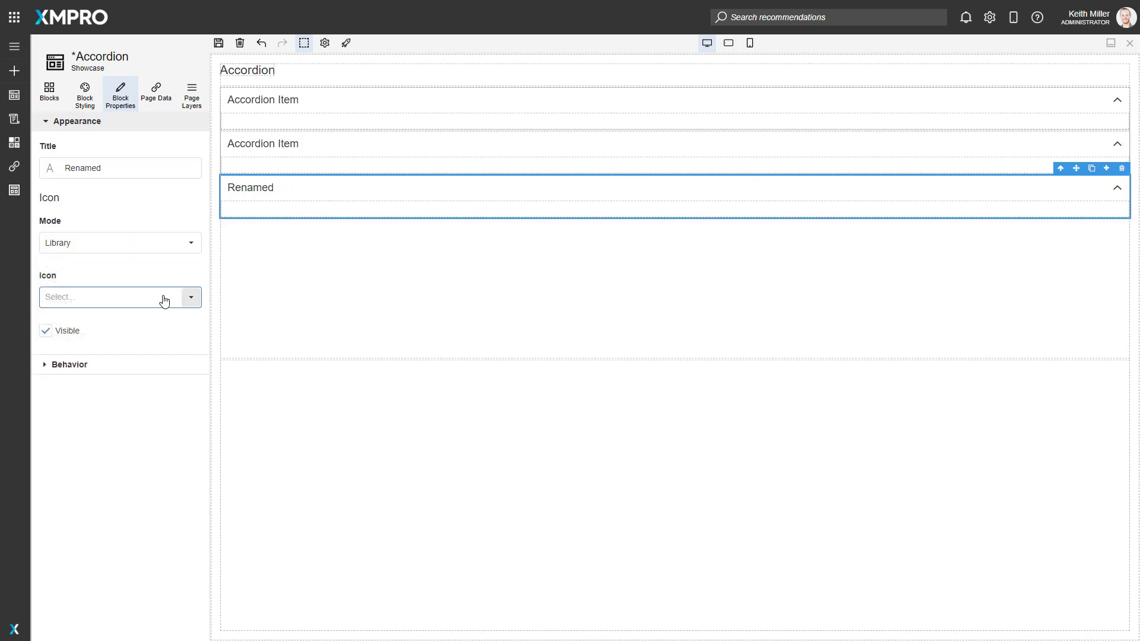
pyautogui.click(163, 298)
pyautogui.scroll(-3, 105, 418)
pyautogui.scroll(3, 106, 419)
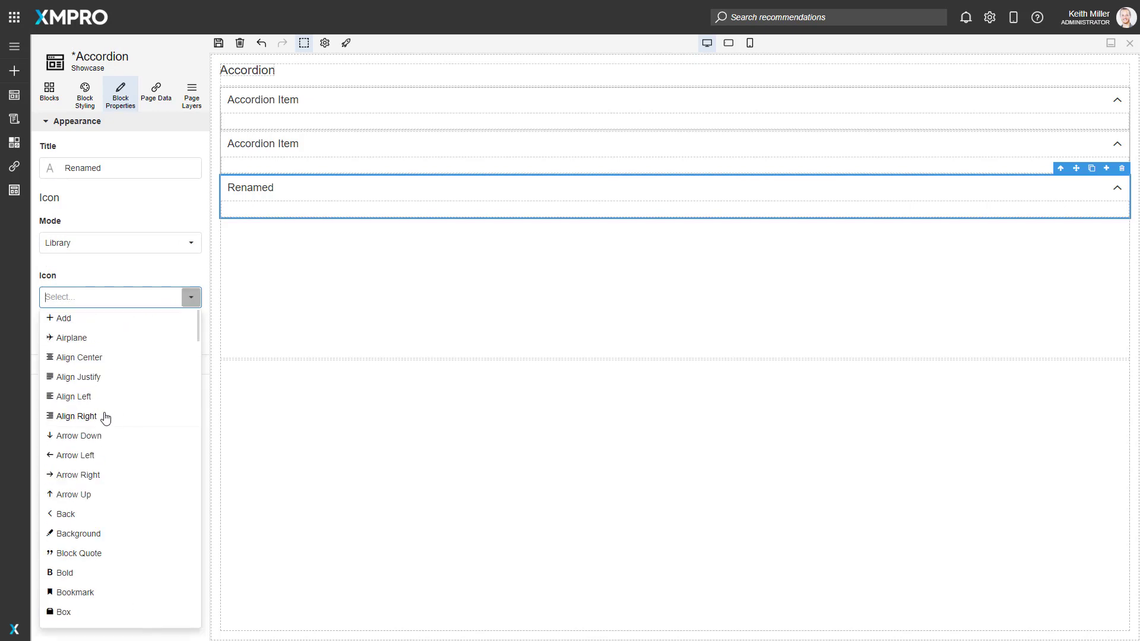
pyautogui.click(74, 455)
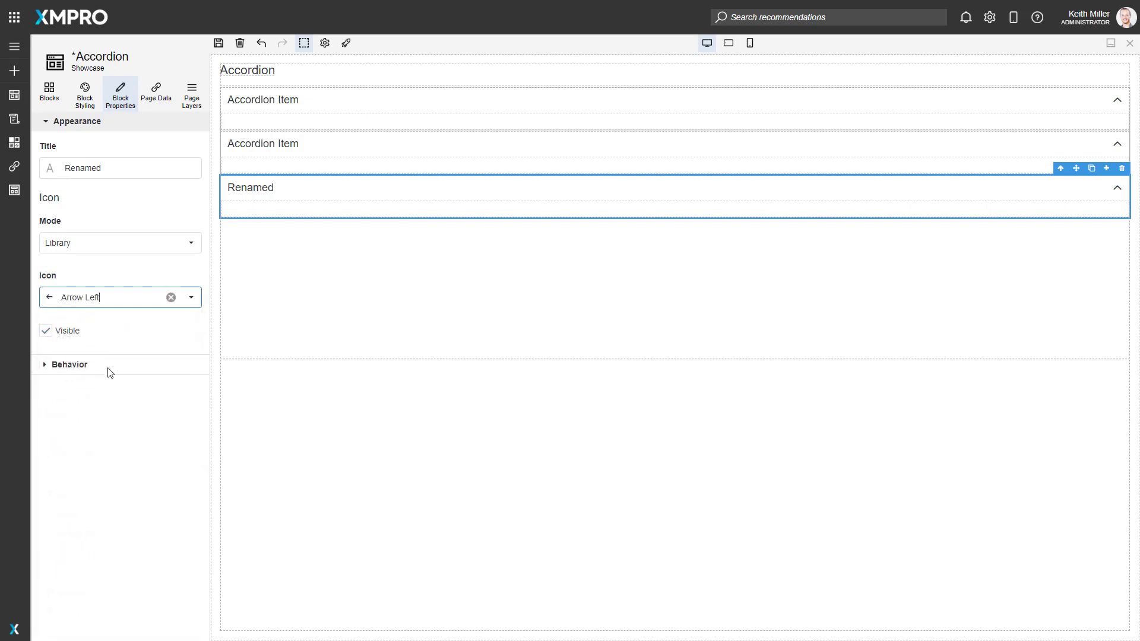
# - Examine the Renamed item's other icon mode choices and its Behavior settings
pyautogui.click(151, 247)
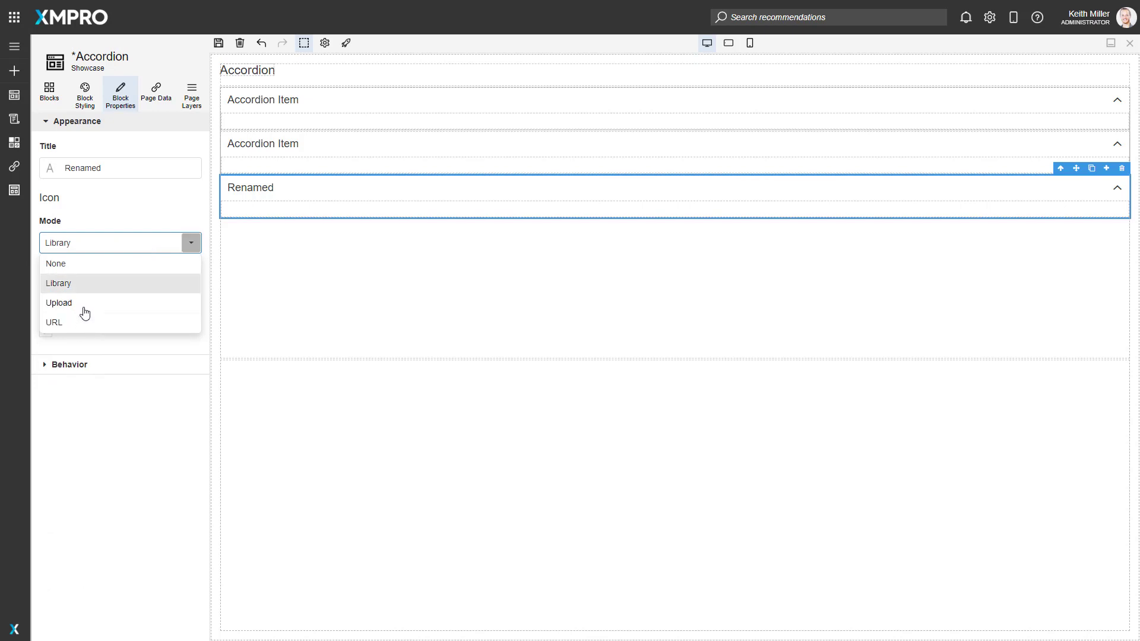
pyautogui.click(108, 218)
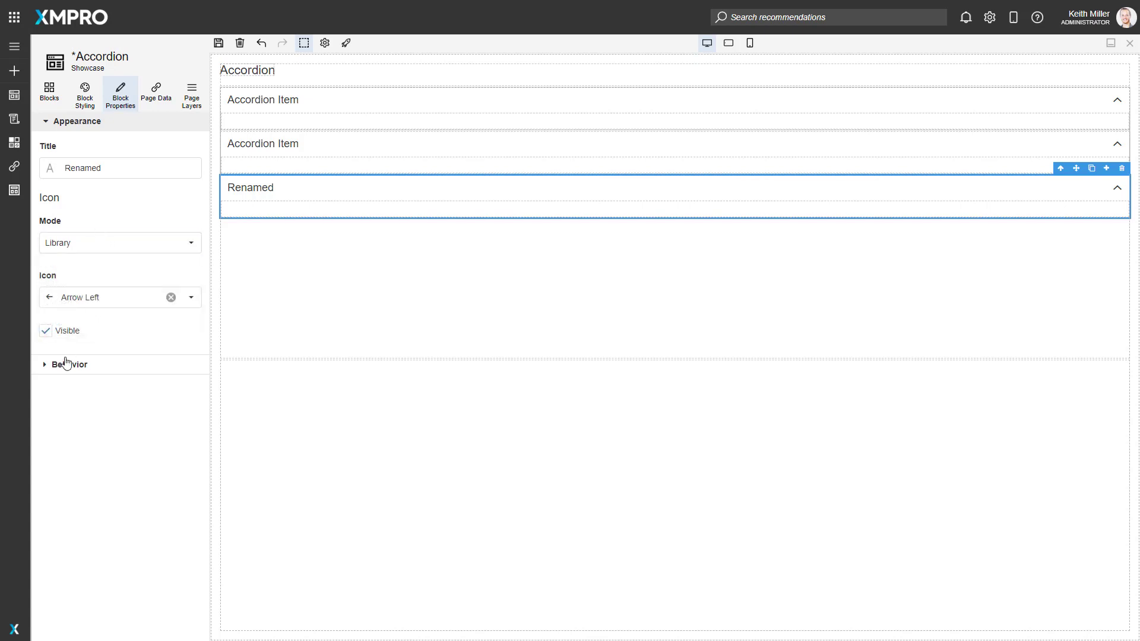
pyautogui.click(75, 123)
pyautogui.click(79, 144)
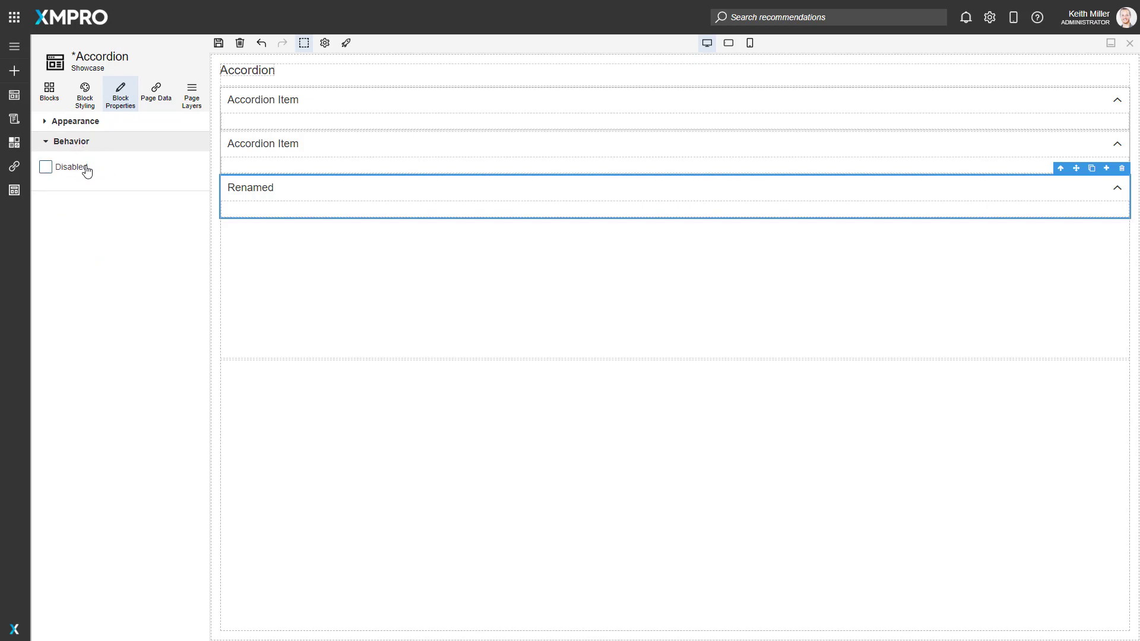
pyautogui.click(86, 145)
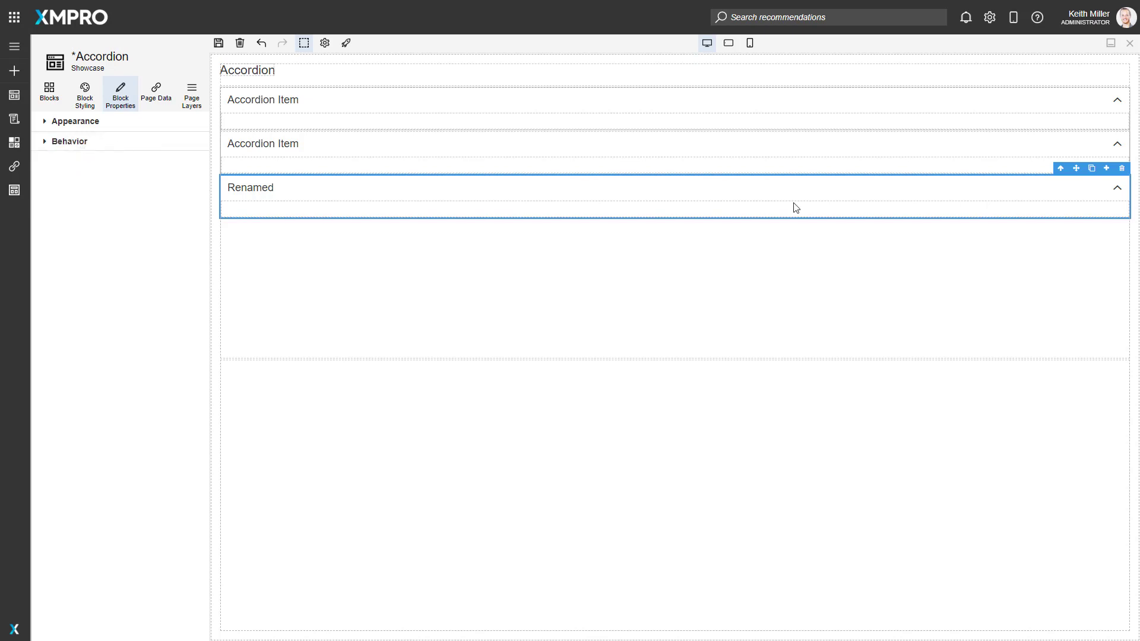
# - Select the parent accordion block that holds all three items and set its tooltip to "My Accordion"
pyautogui.click(1062, 171)
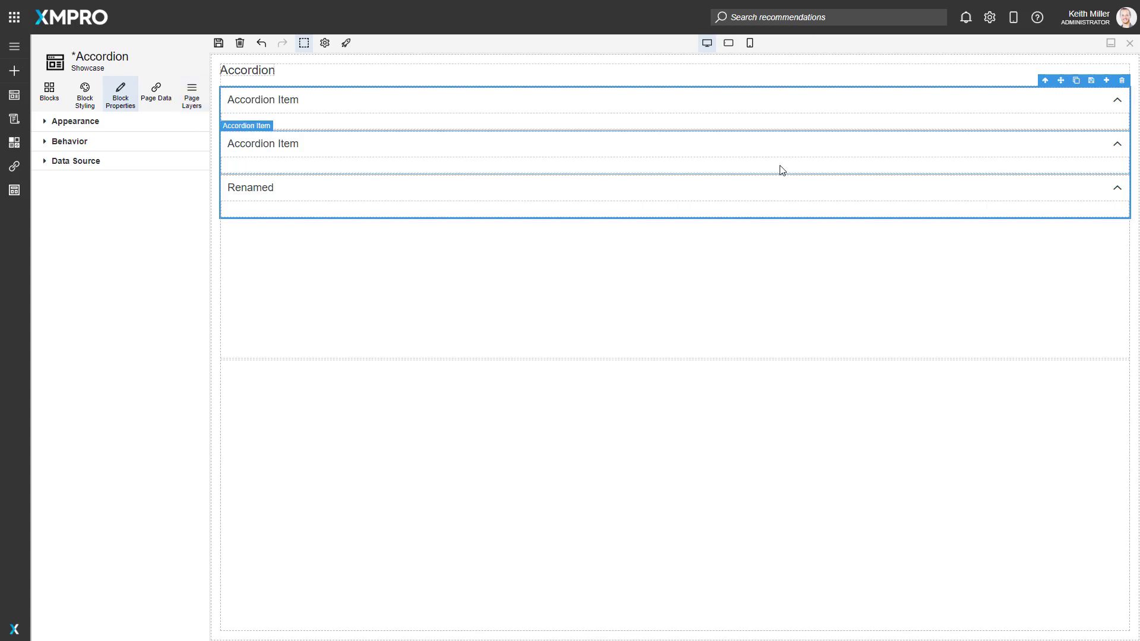
pyautogui.click(525, 156)
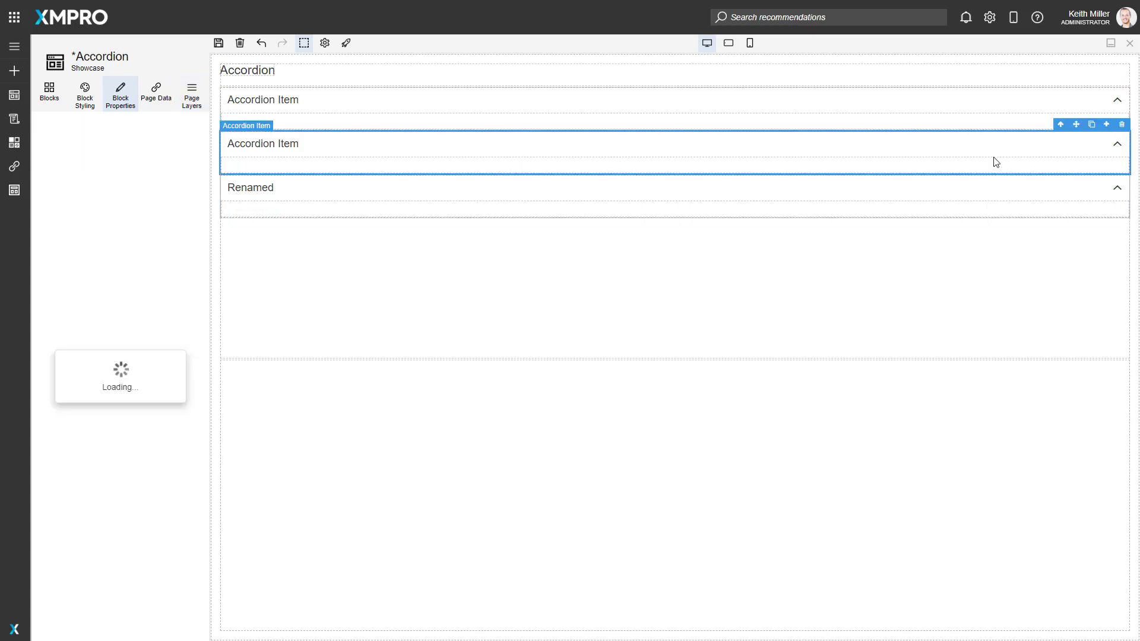
pyautogui.click(1061, 125)
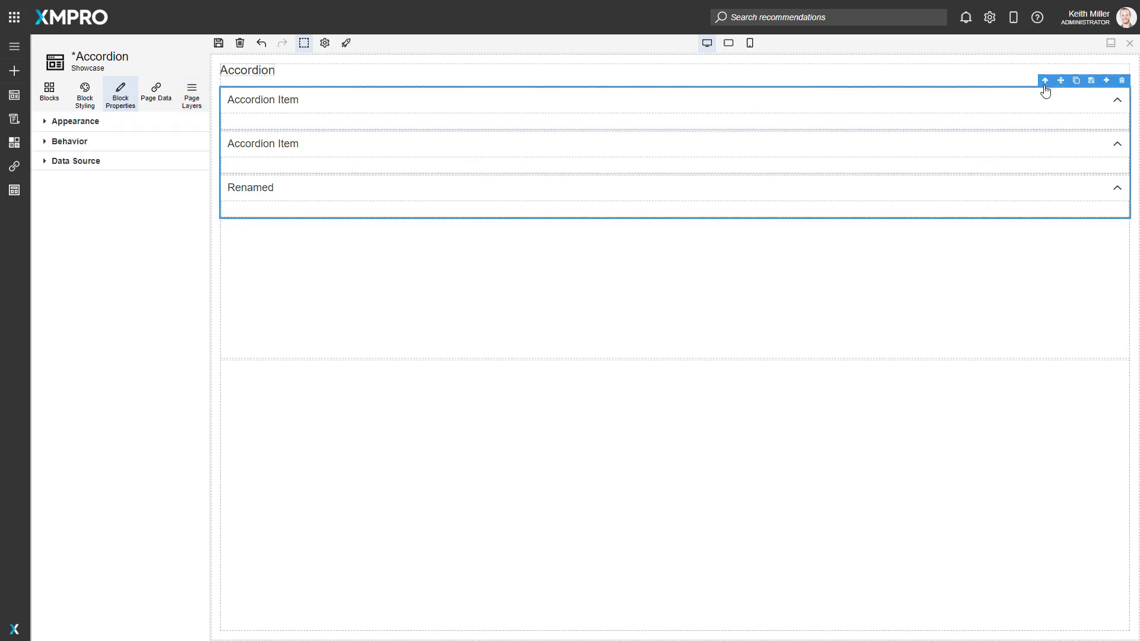
pyautogui.click(196, 93)
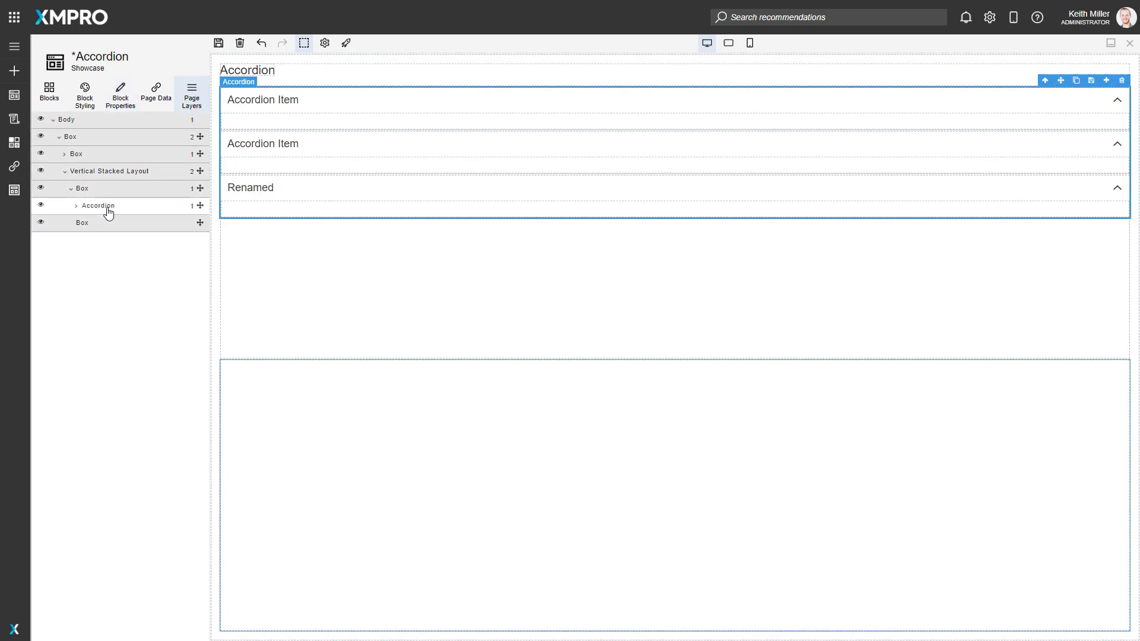
pyautogui.click(120, 94)
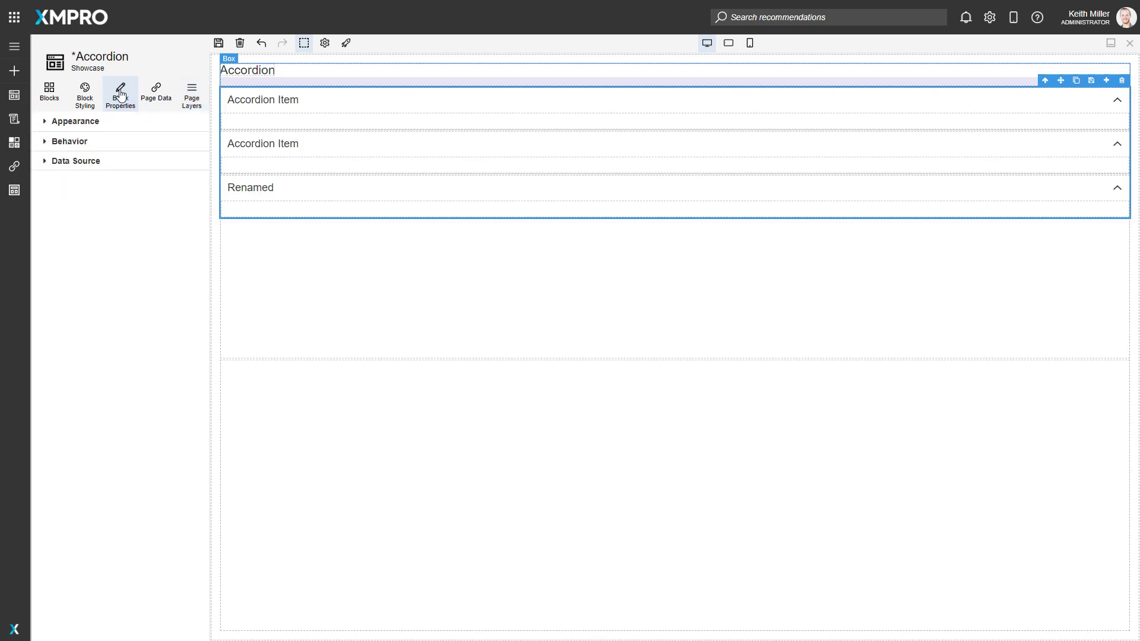
pyautogui.click(84, 121)
pyautogui.click(111, 172)
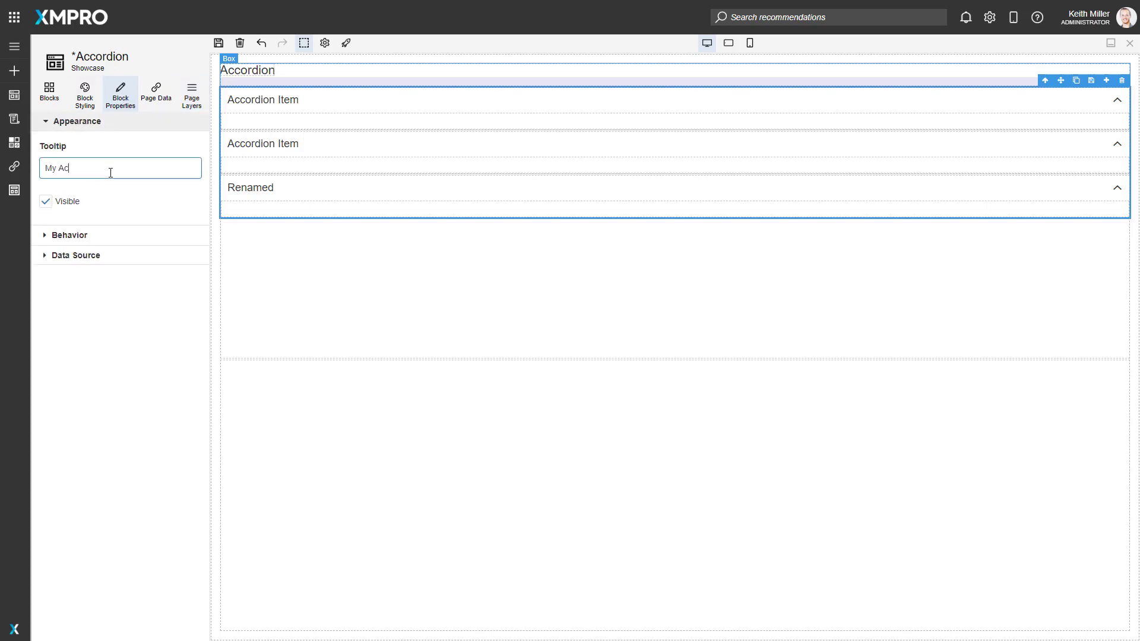
pyautogui.click(124, 190)
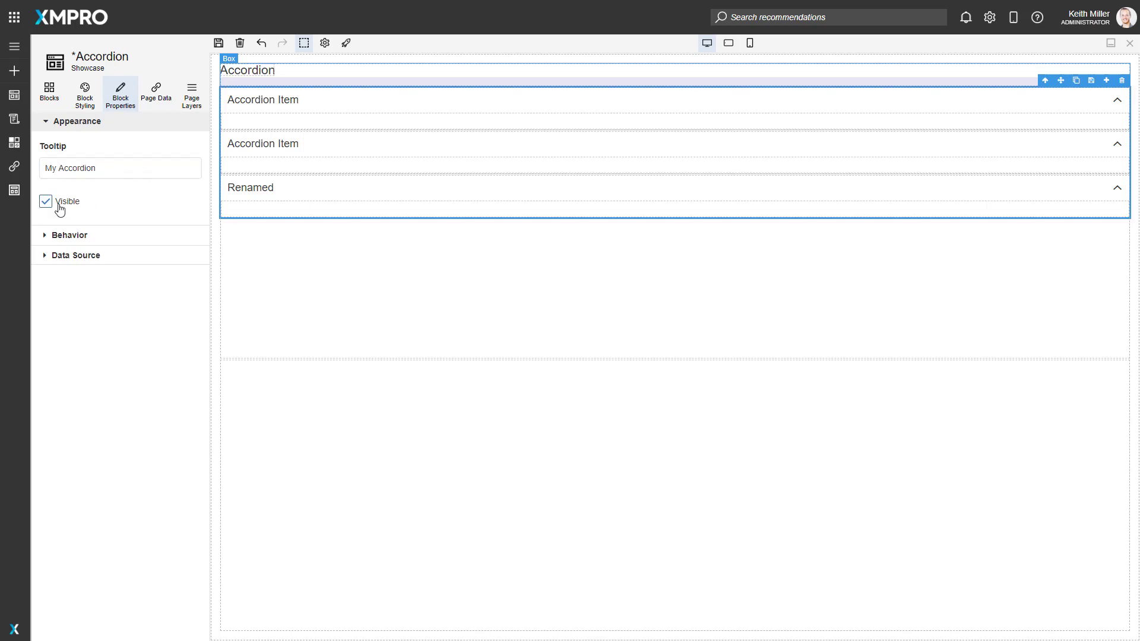
# - Configure the accordion's behavior with Allow Expanding Multiple and Collapsible enabled and Selected Index 1, and save the page
pyautogui.click(77, 236)
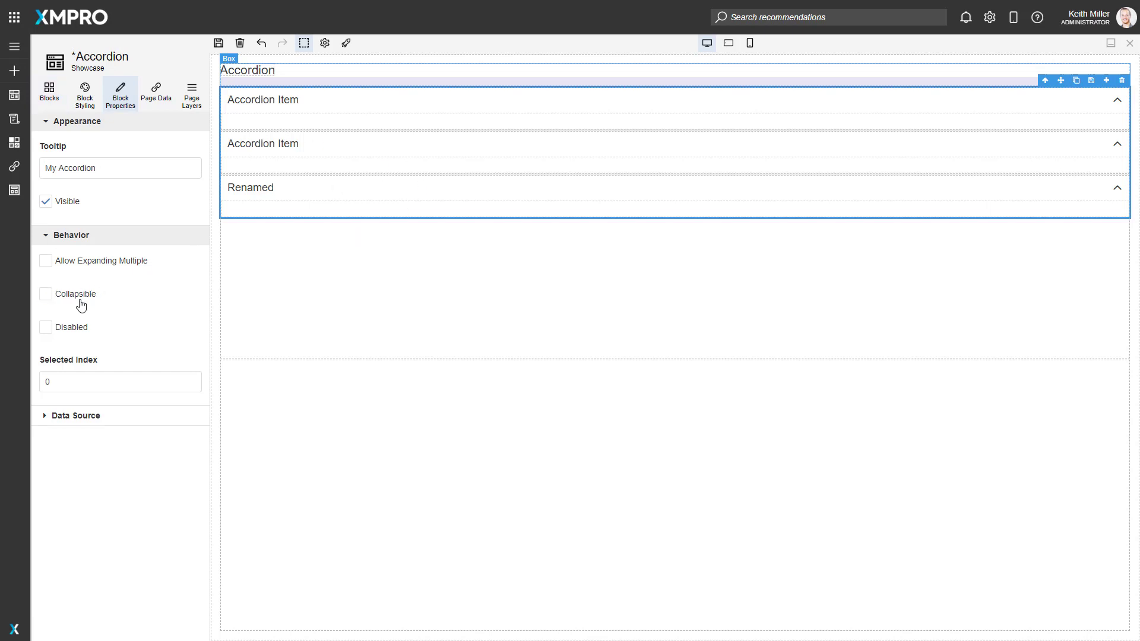
pyautogui.click(81, 266)
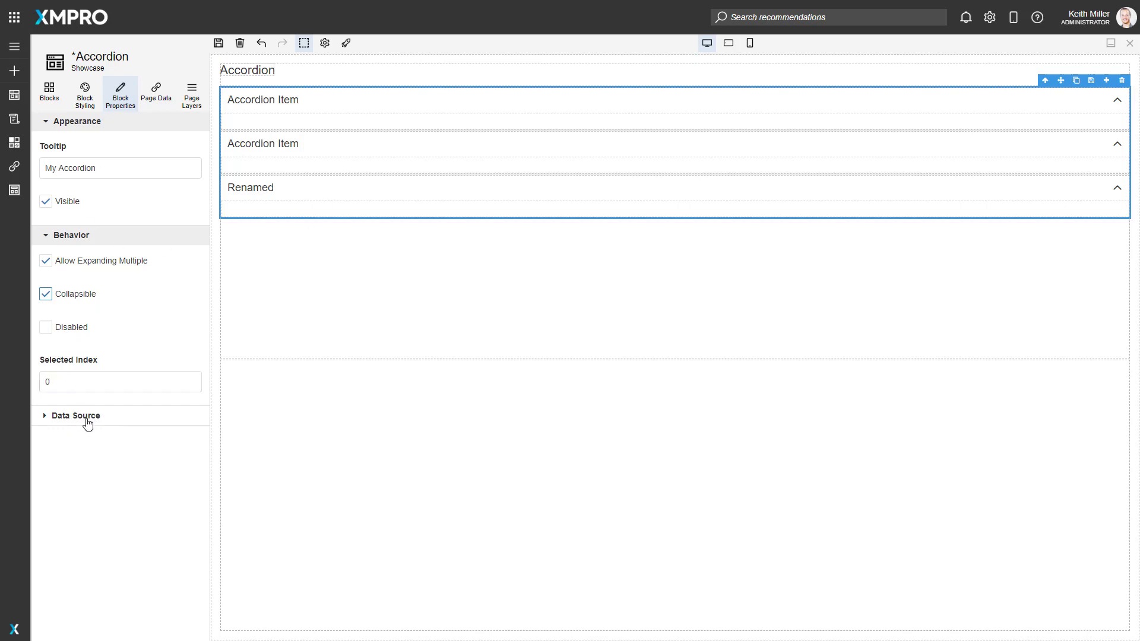
pyautogui.click(67, 383)
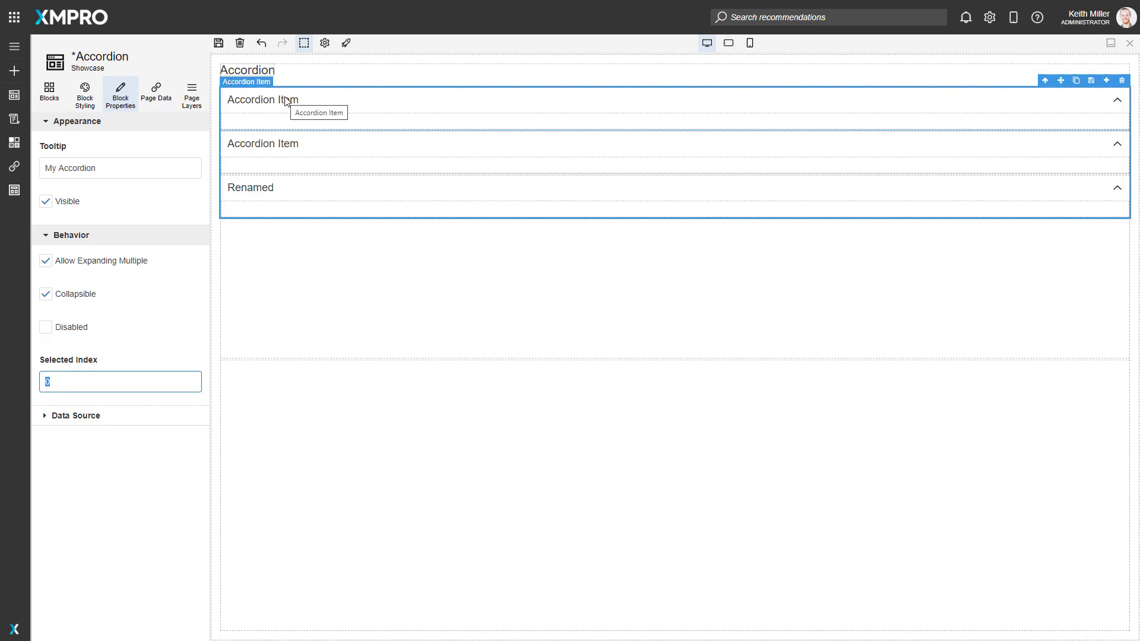
pyautogui.write('1')
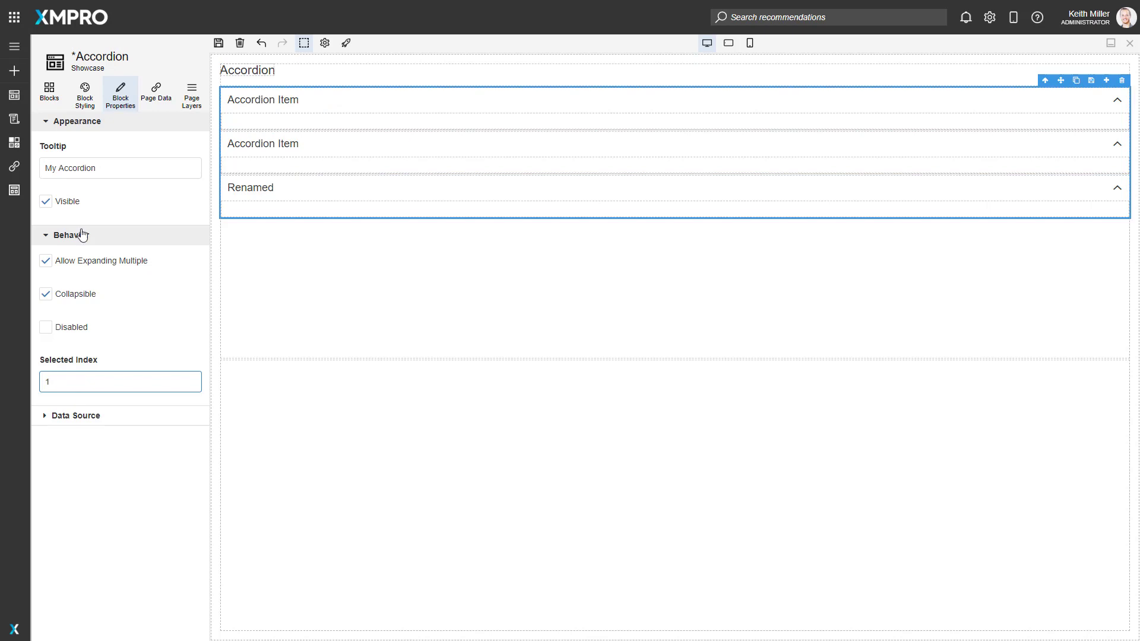
pyautogui.click(218, 43)
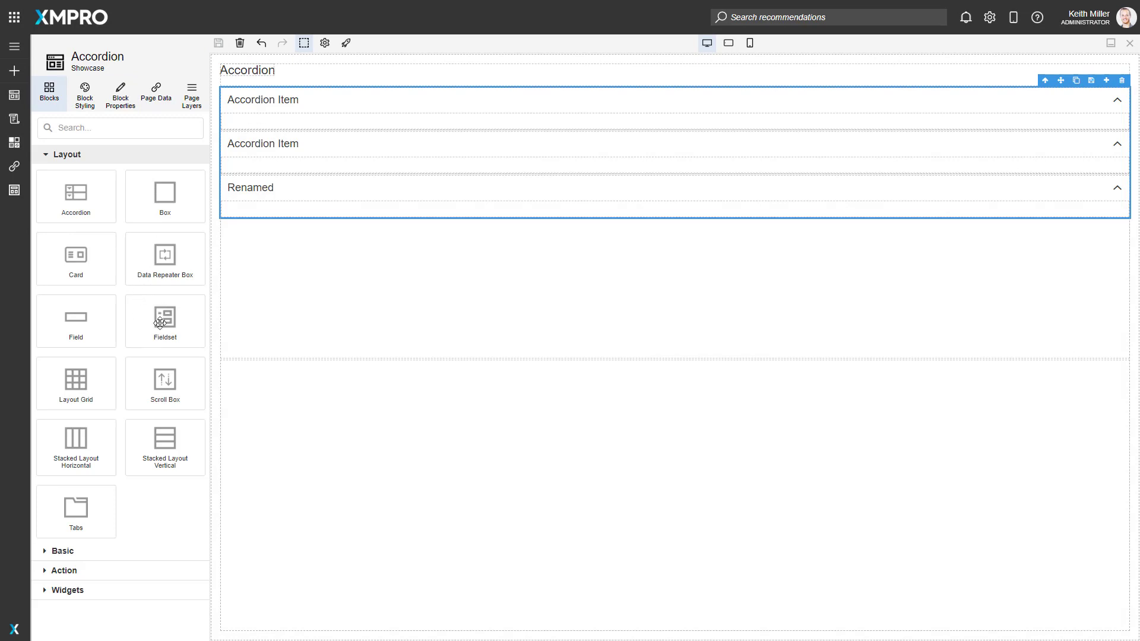
# - Place a Fieldset in the first accordion item, a Circular Gauge in the second and a Color Selector in Renamed, and save the page
pyautogui.moveTo(158, 324); pyautogui.dragTo(273, 124)
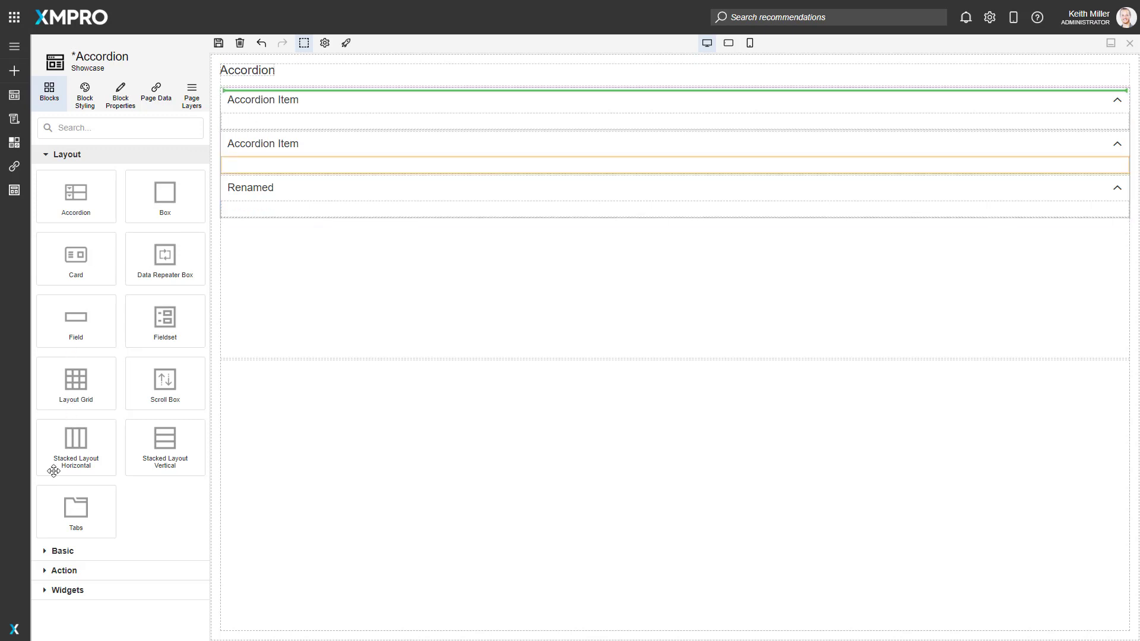
pyautogui.click(77, 156)
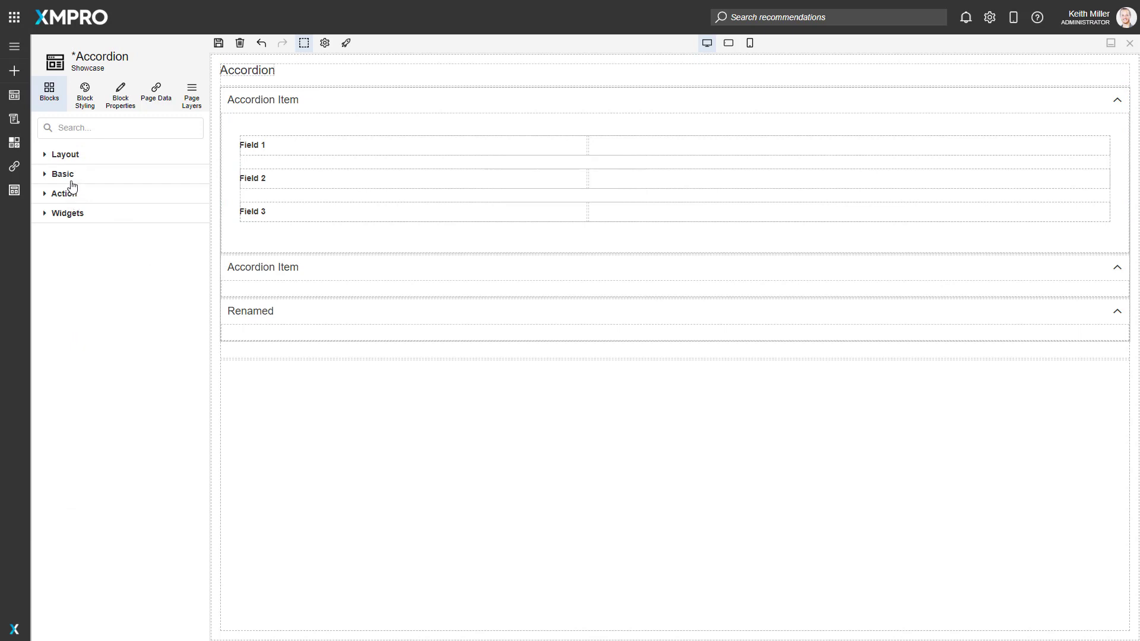
pyautogui.click(70, 176)
pyautogui.moveTo(80, 279); pyautogui.dragTo(304, 292)
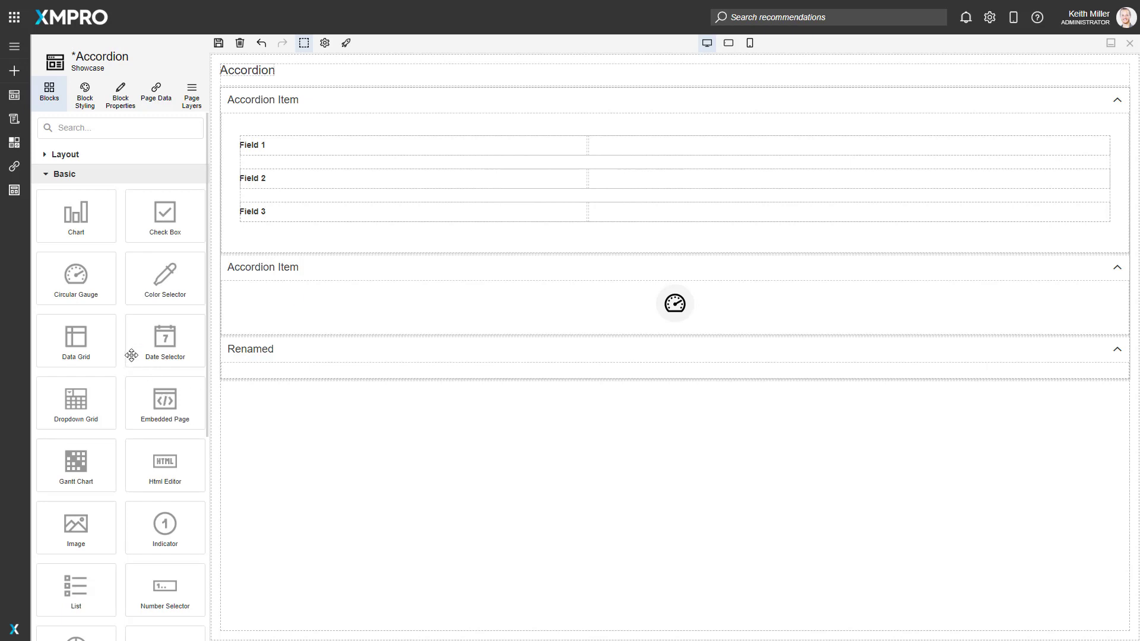
pyautogui.moveTo(155, 287); pyautogui.dragTo(331, 369)
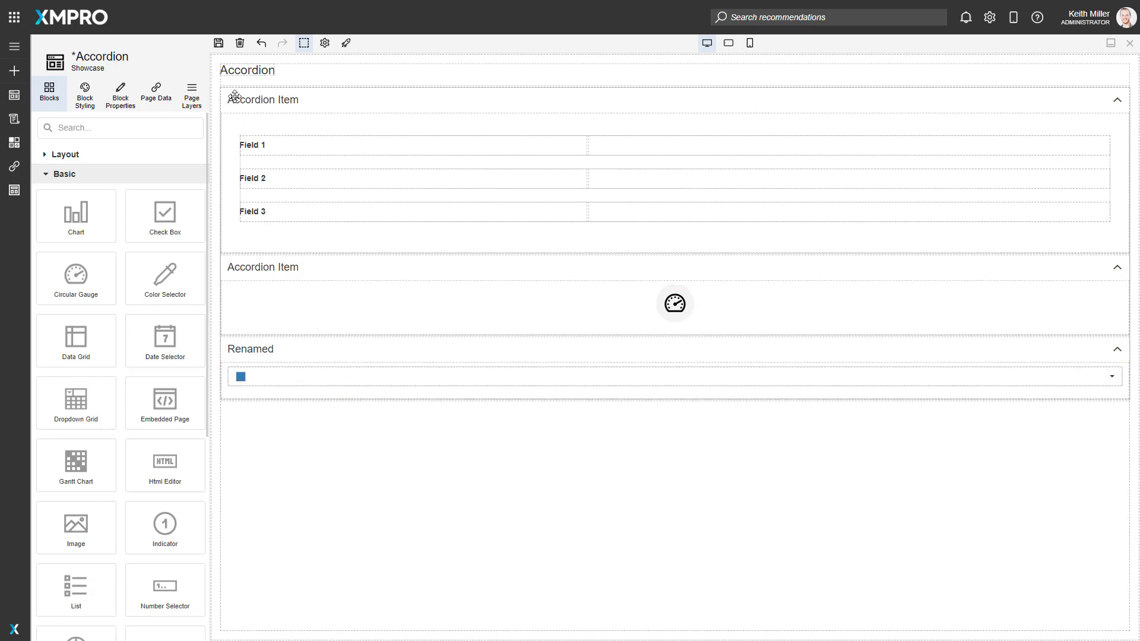
pyautogui.click(219, 45)
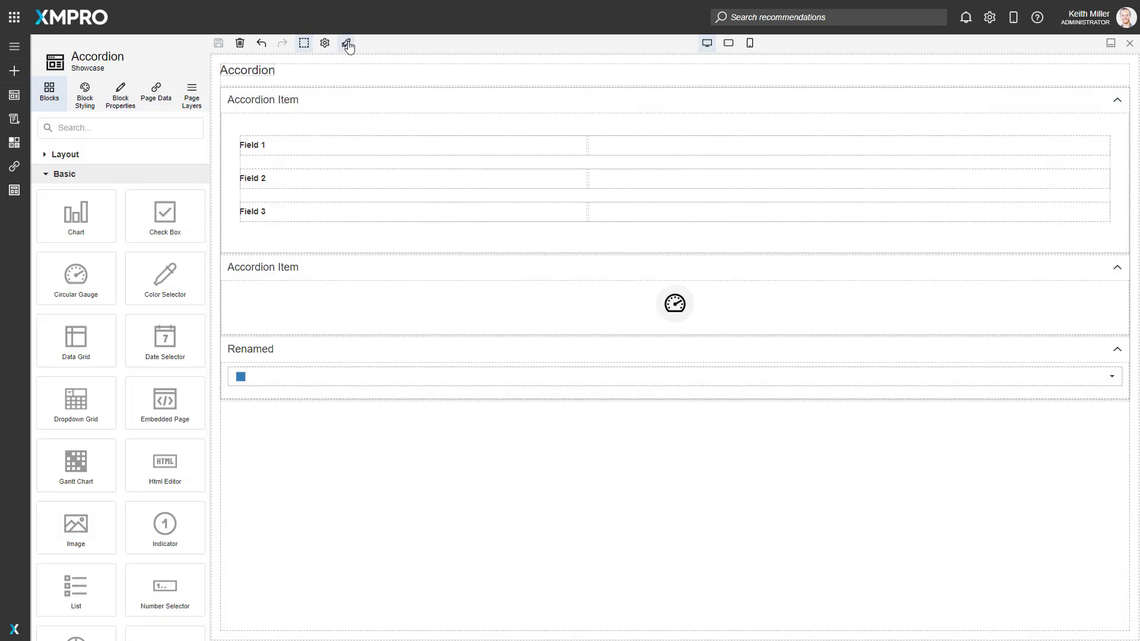
# - Launch the page and test collapsing and expanding the three accordion items
pyautogui.click(347, 44)
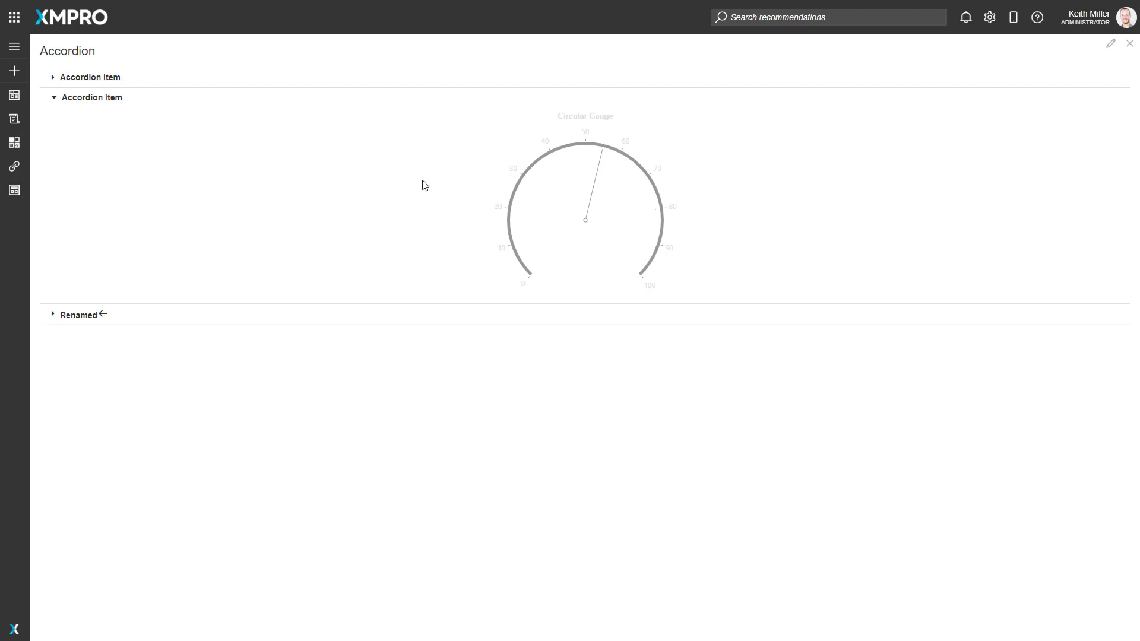
pyautogui.click(102, 100)
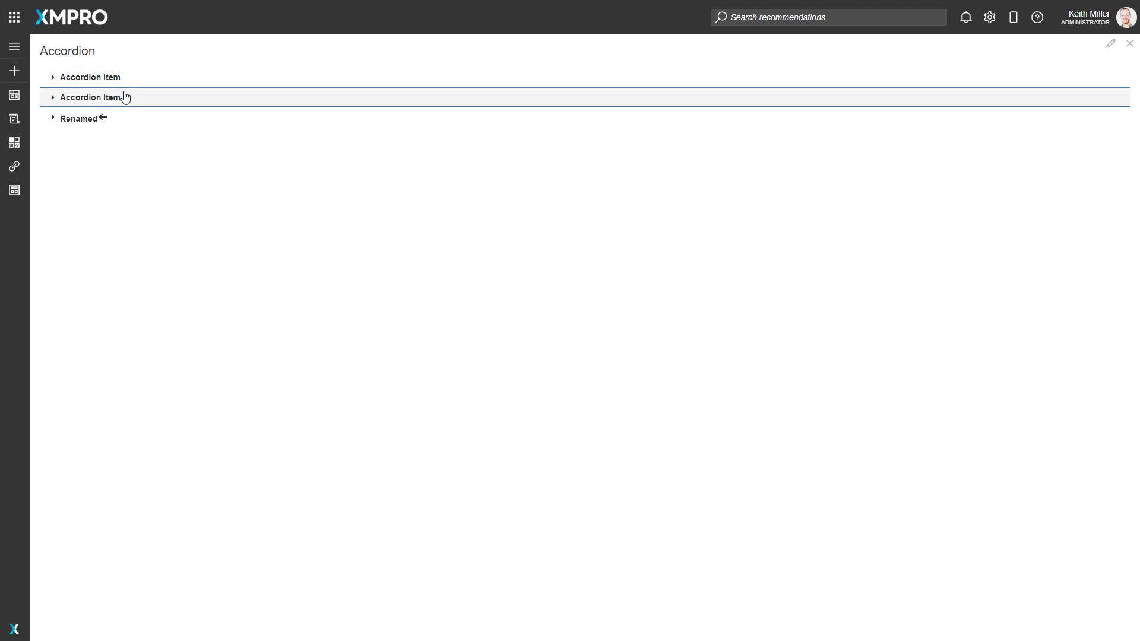
pyautogui.click(126, 99)
pyautogui.click(127, 79)
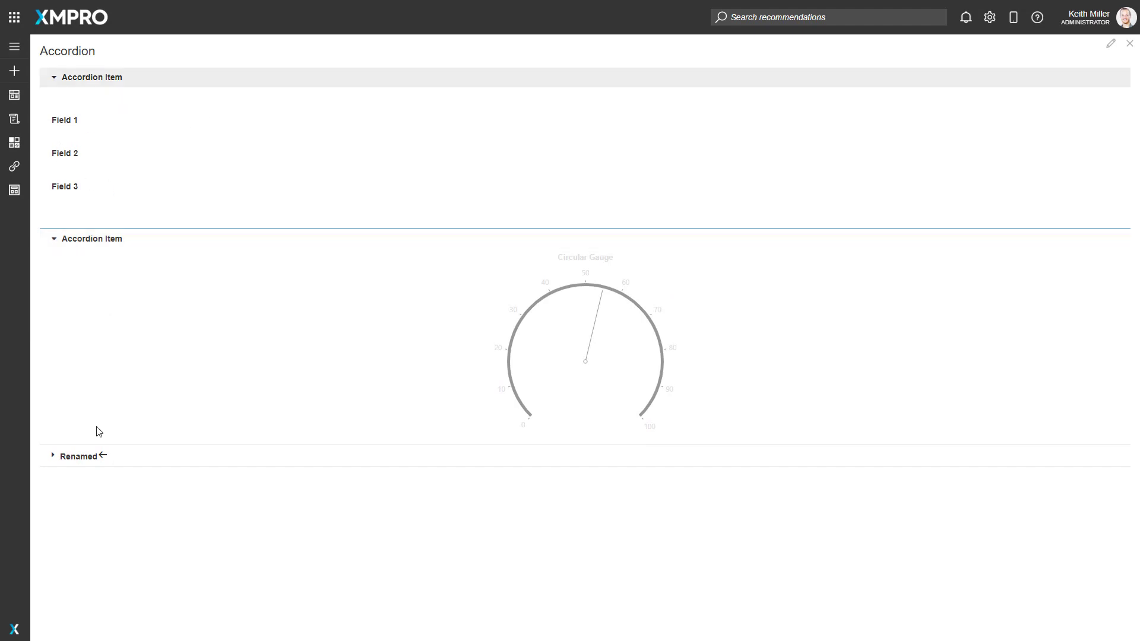
pyautogui.click(80, 463)
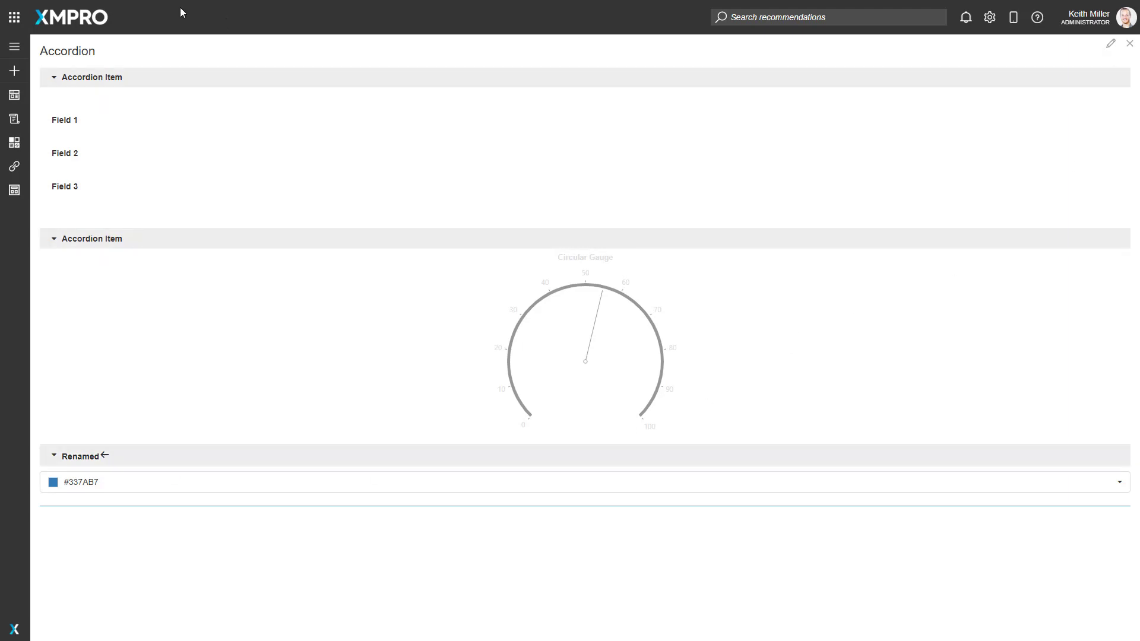
# - Return to editing the page and add a second Accordion block in the empty box below the first accordion
pyautogui.click(1110, 45)
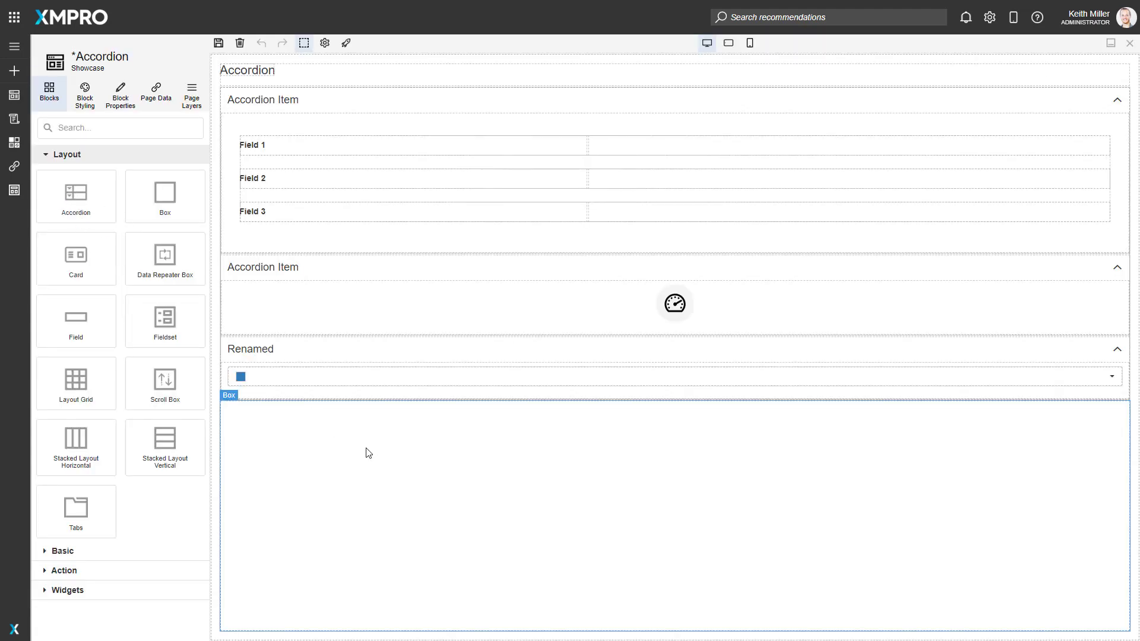
pyautogui.moveTo(75, 198); pyautogui.dragTo(353, 452)
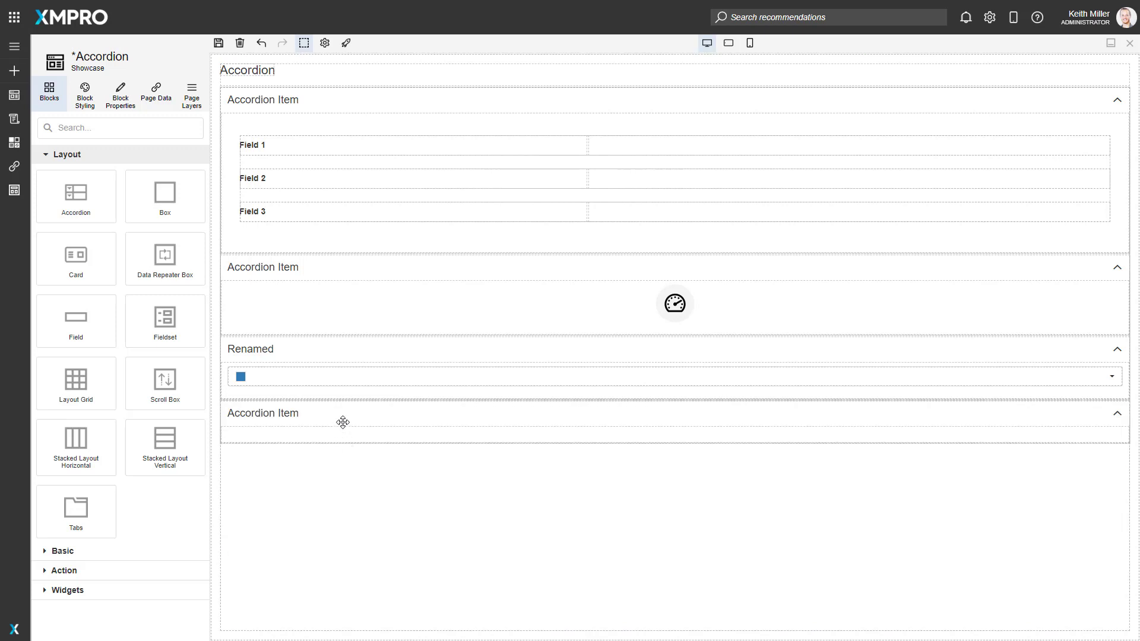
# - Select the second Accordion block through the page layers and set its data source to People
pyautogui.click(346, 424)
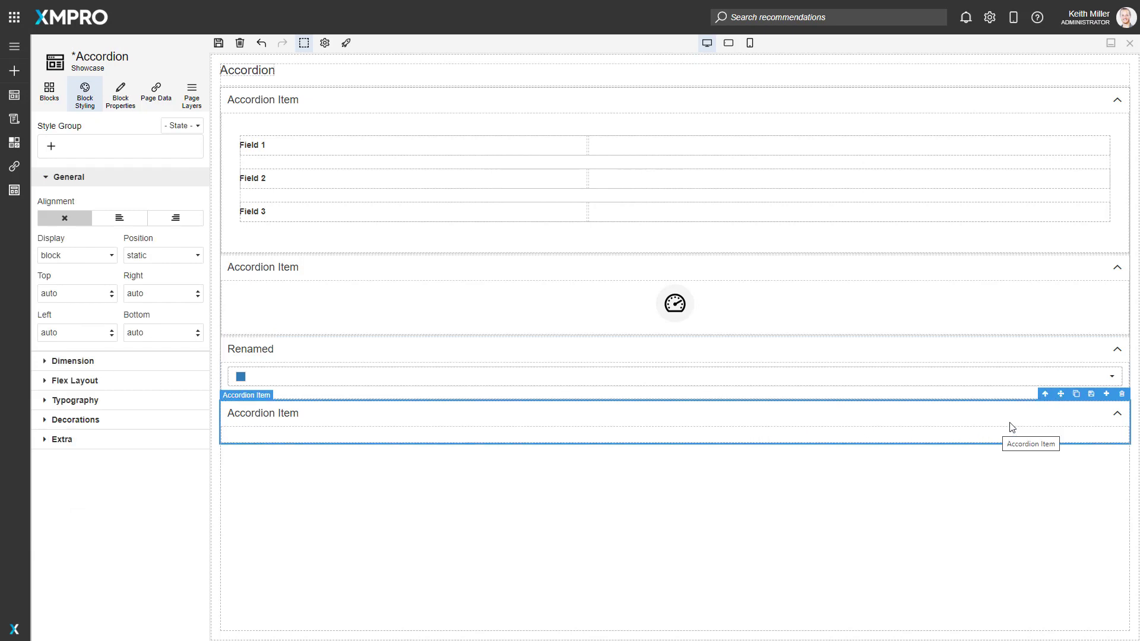
pyautogui.click(192, 95)
pyautogui.click(101, 222)
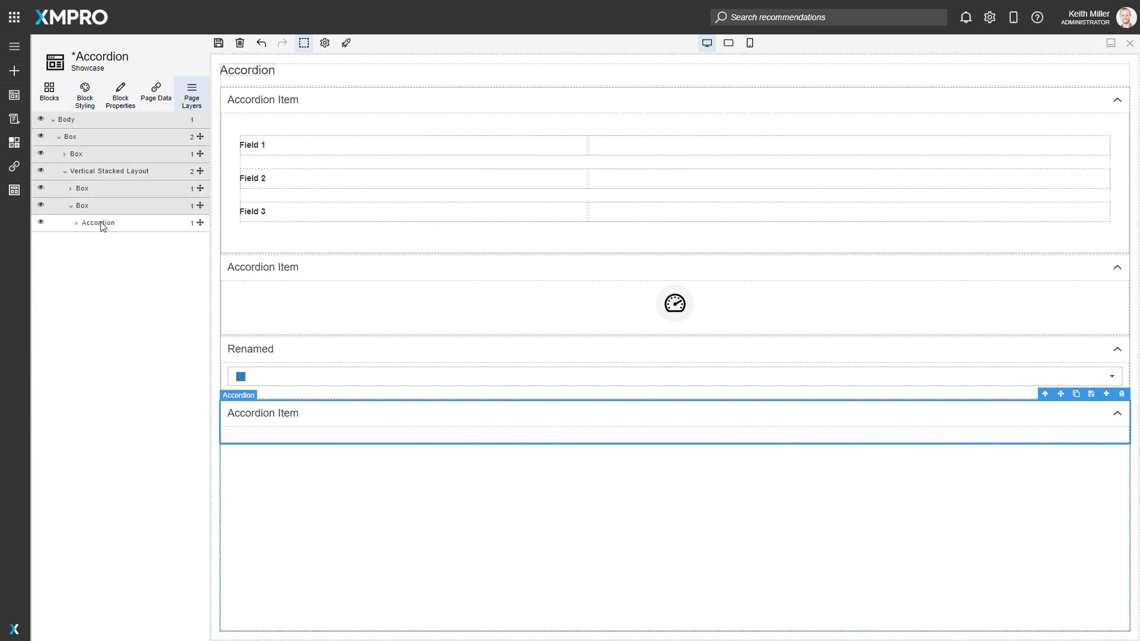
pyautogui.click(121, 96)
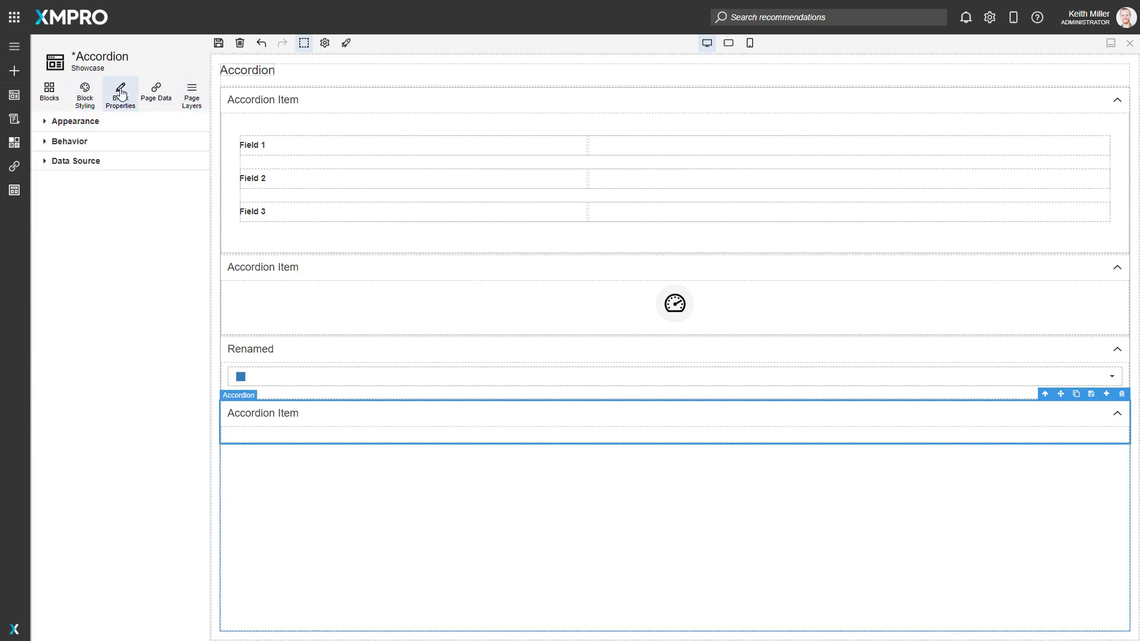
pyautogui.click(86, 160)
pyautogui.click(153, 187)
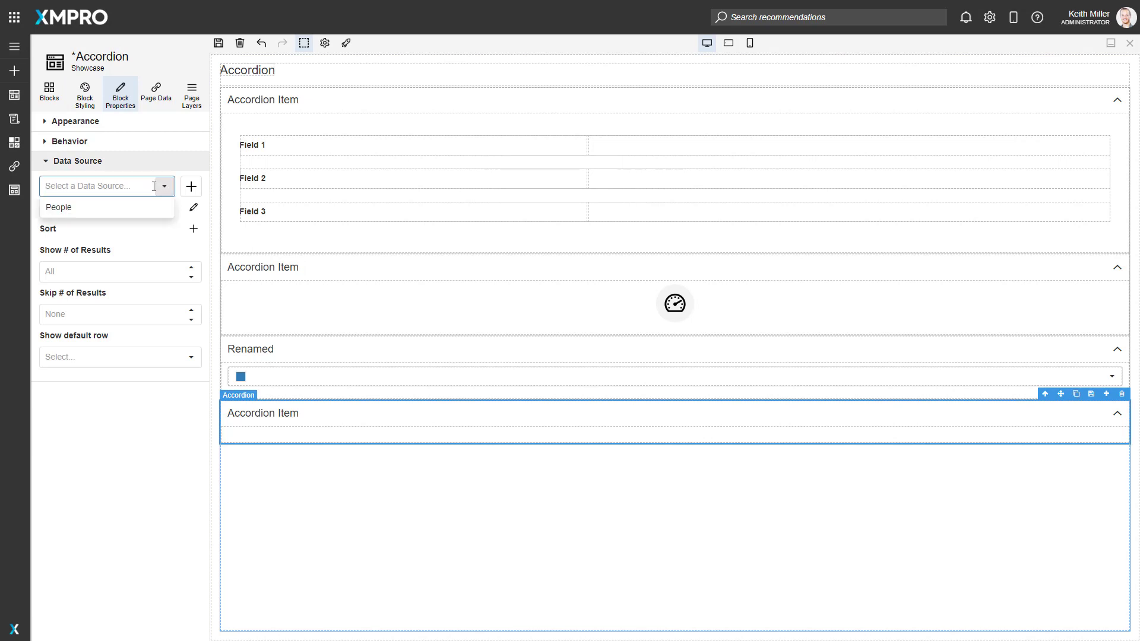
pyautogui.click(59, 207)
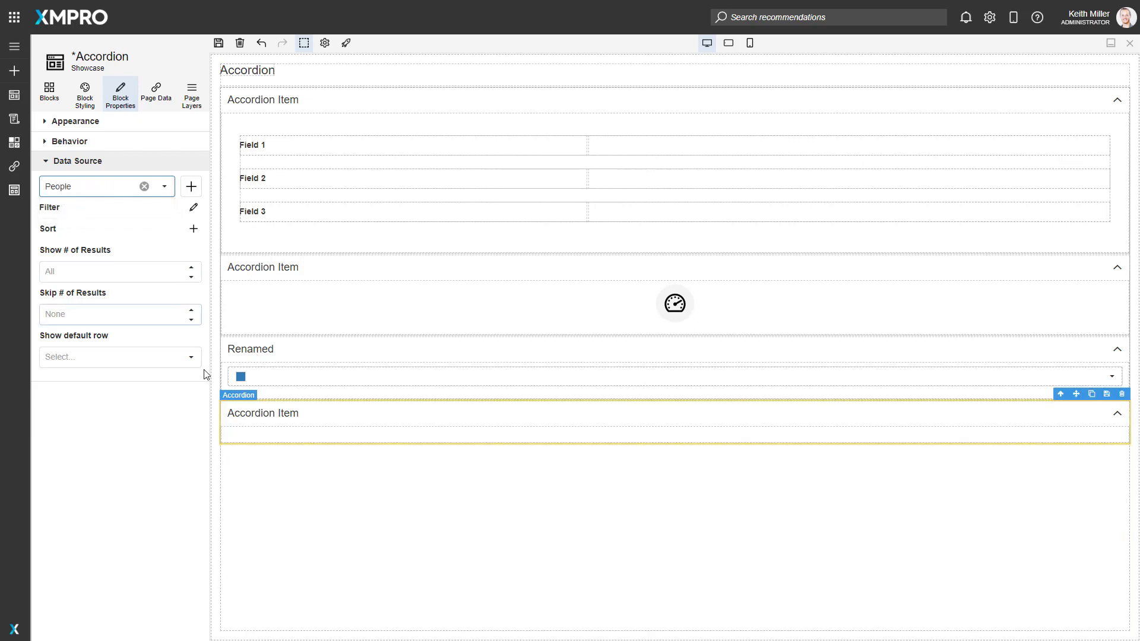
# - Switch the title of the second accordion's item to a dynamic value and bind it to Name
pyautogui.click(288, 420)
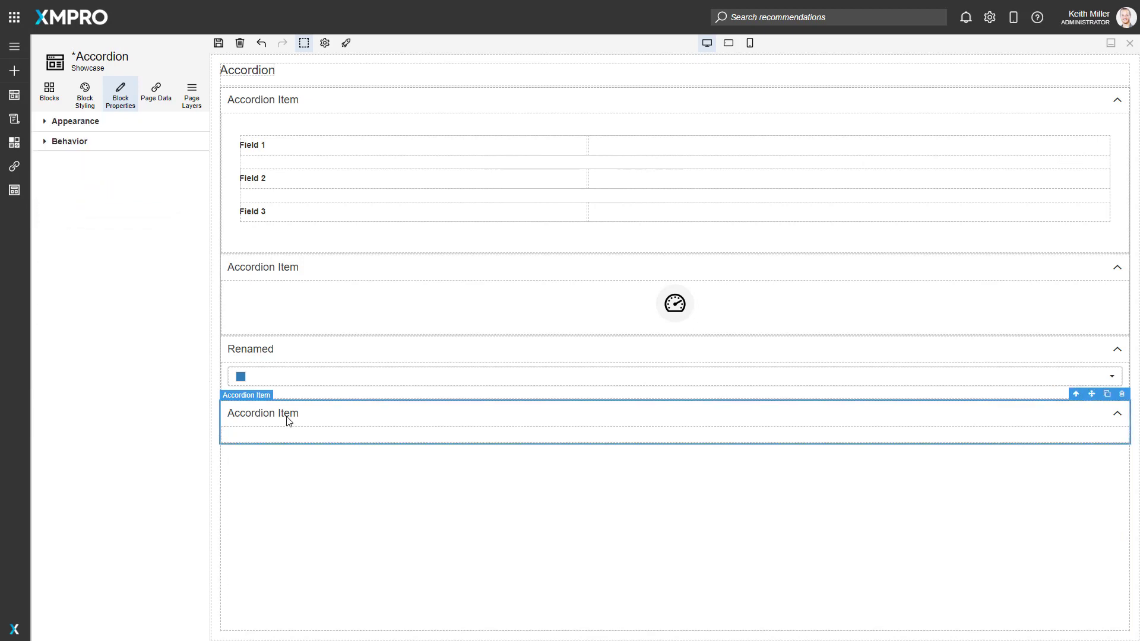
pyautogui.click(77, 122)
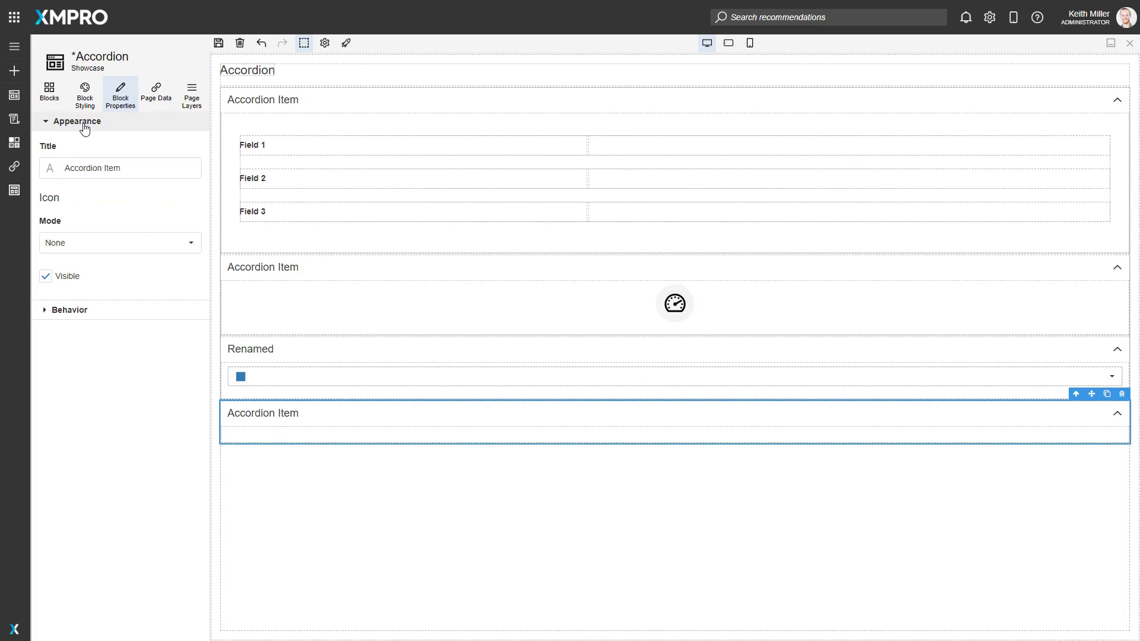
pyautogui.click(51, 168)
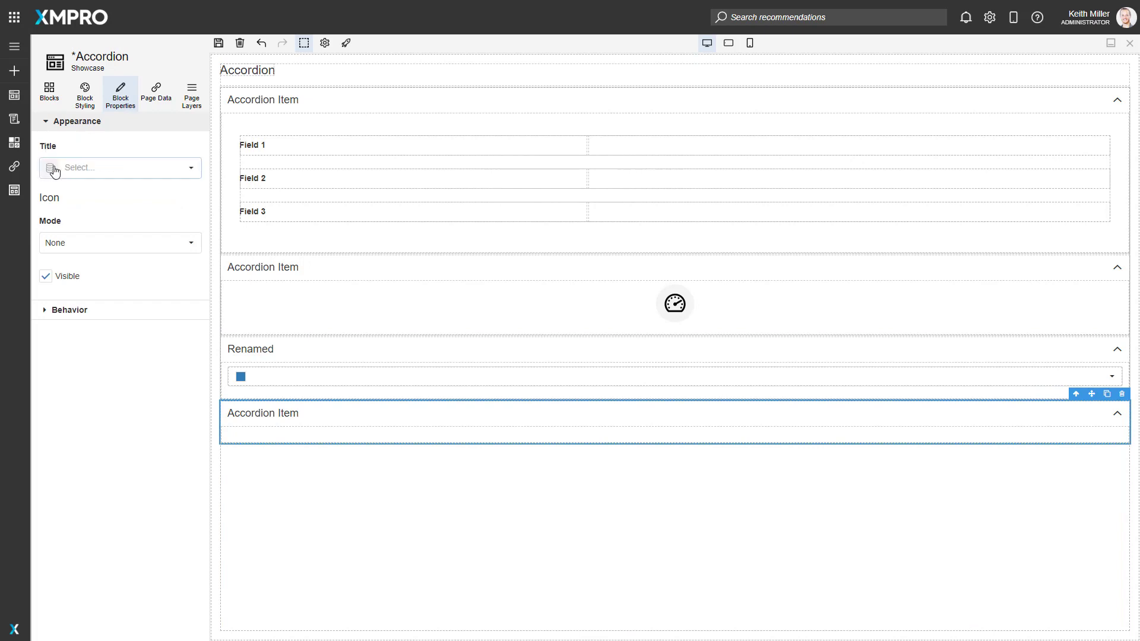
pyautogui.click(181, 171)
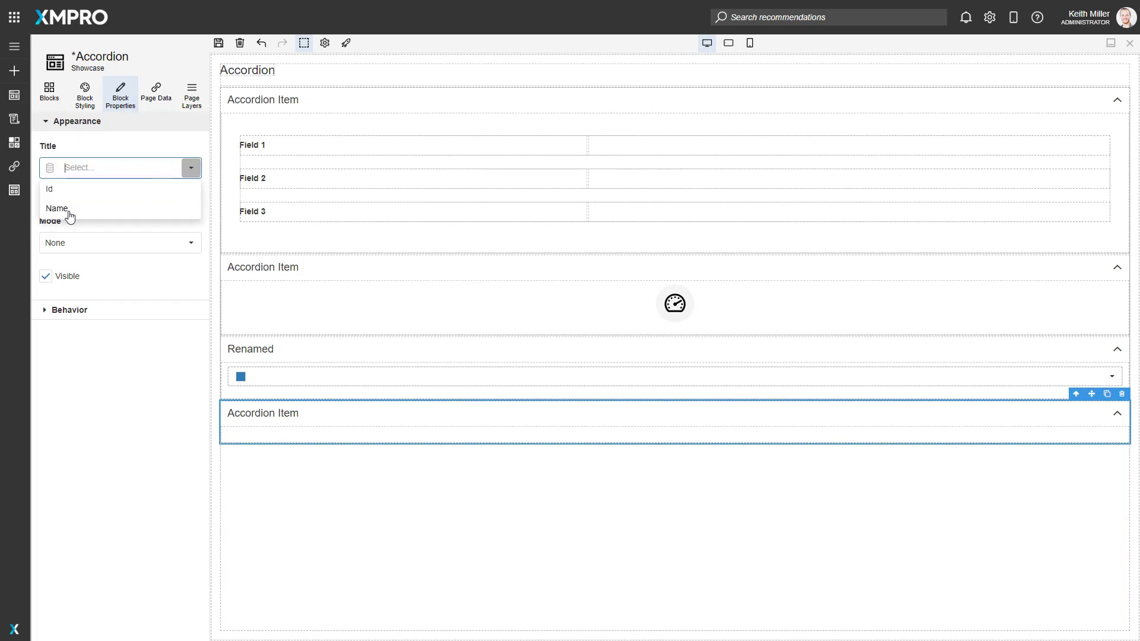
pyautogui.click(69, 214)
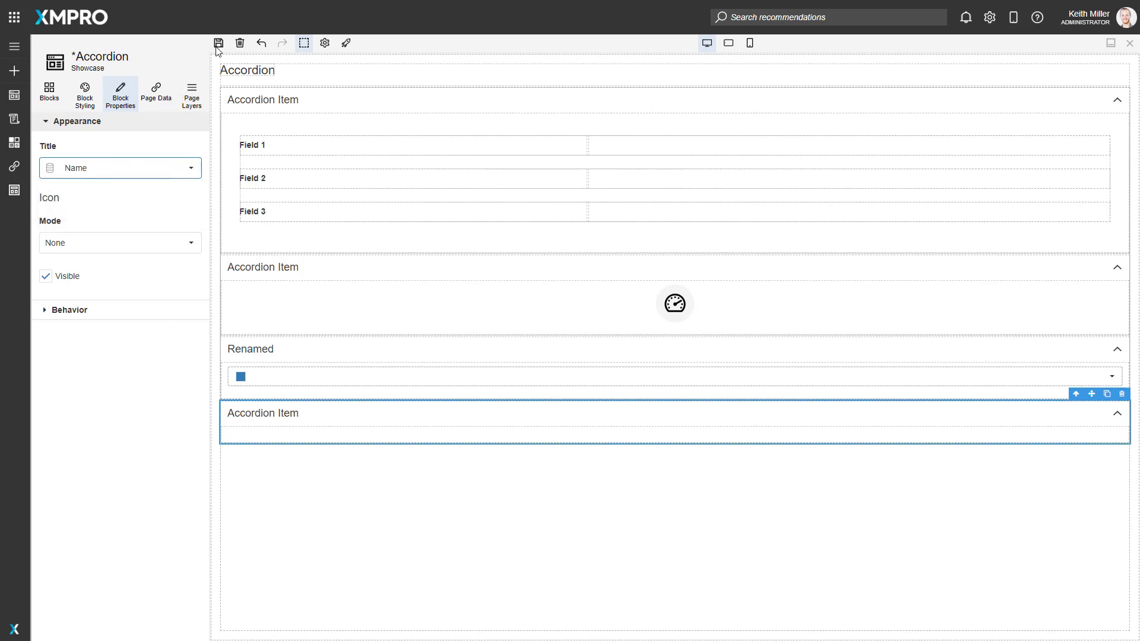
# - Add a Field inside the second accordion's item and bind its label text to the dynamic value Id
pyautogui.click(49, 93)
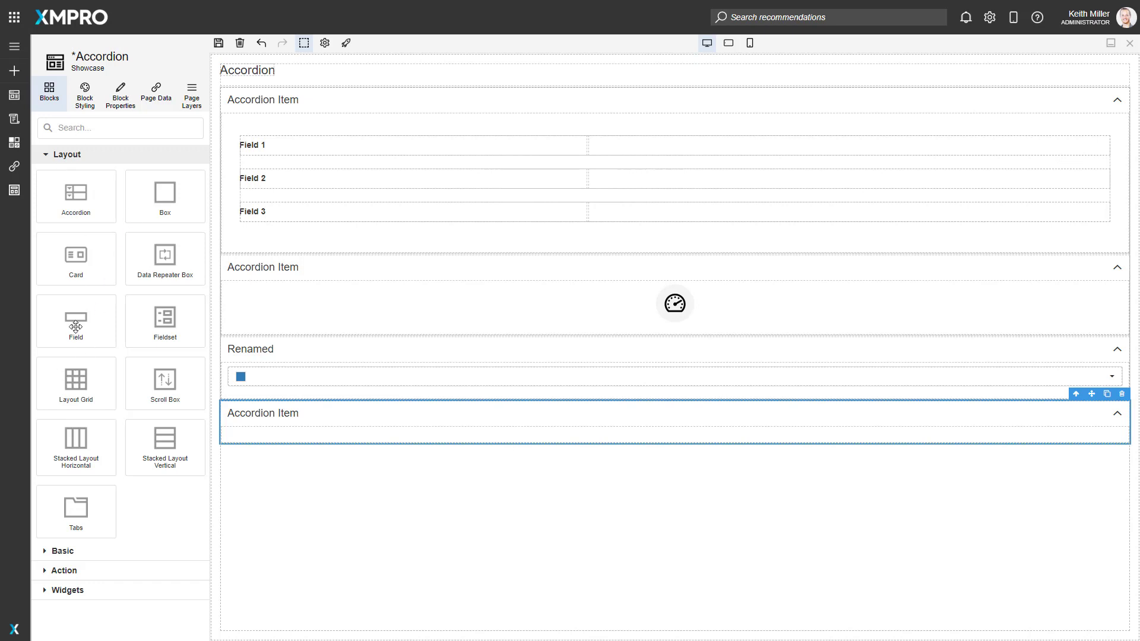
pyautogui.moveTo(76, 327); pyautogui.dragTo(284, 438)
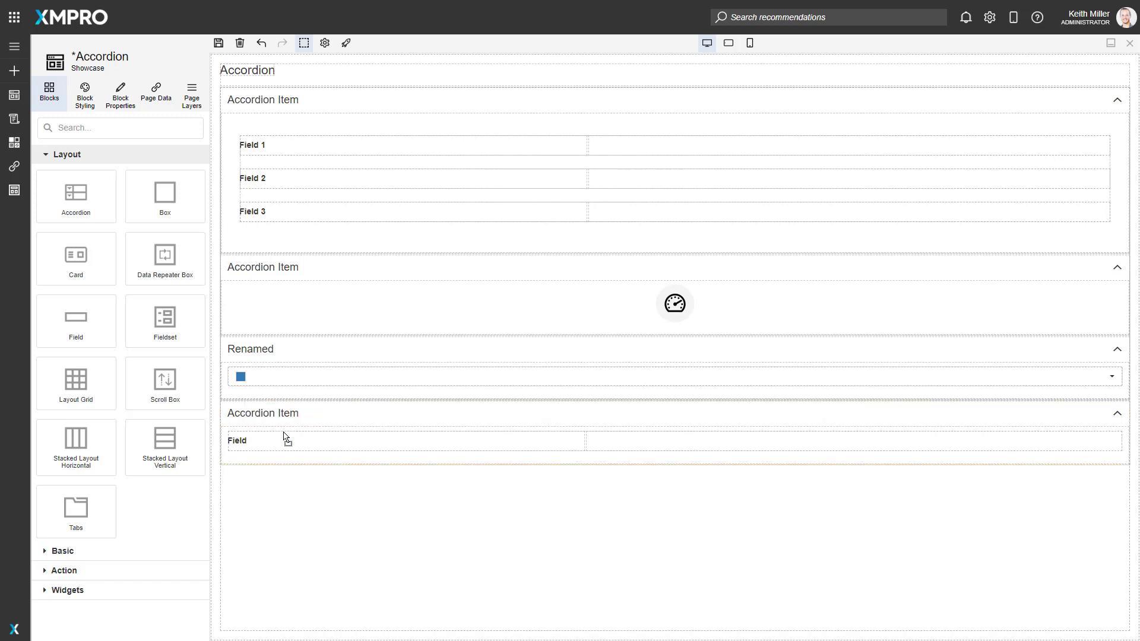
pyautogui.click(249, 446)
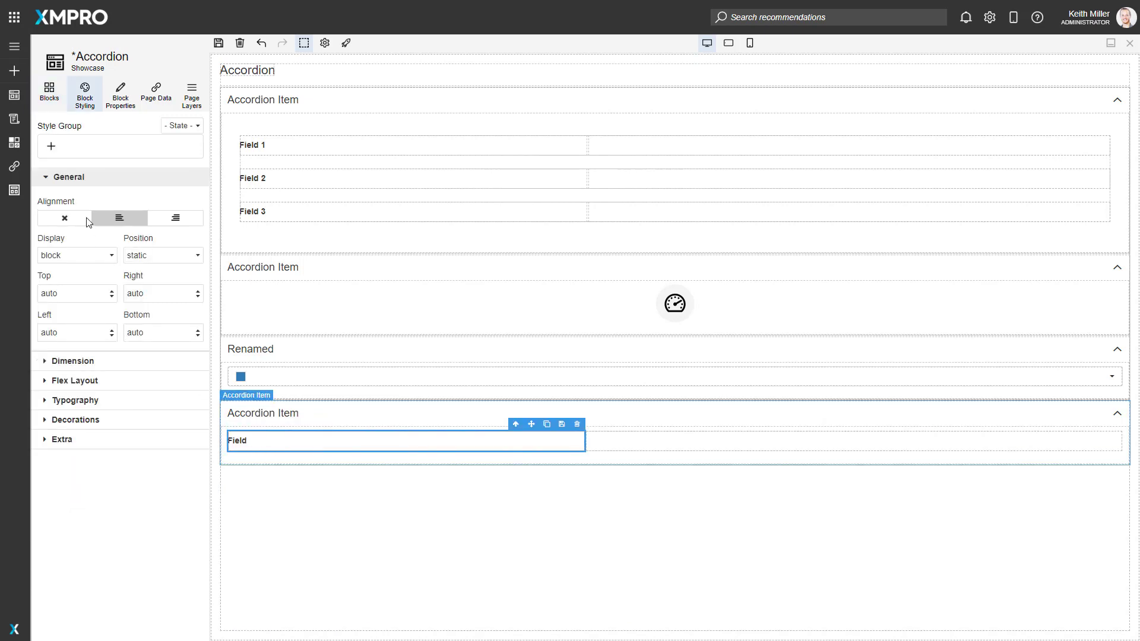
pyautogui.click(118, 100)
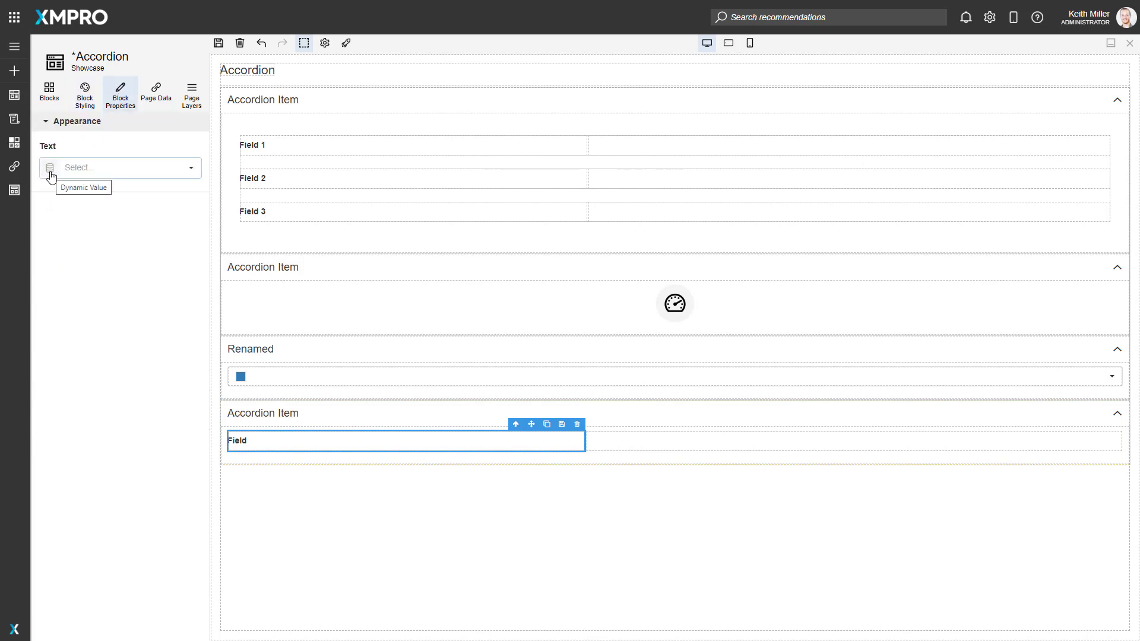
pyautogui.click(148, 171)
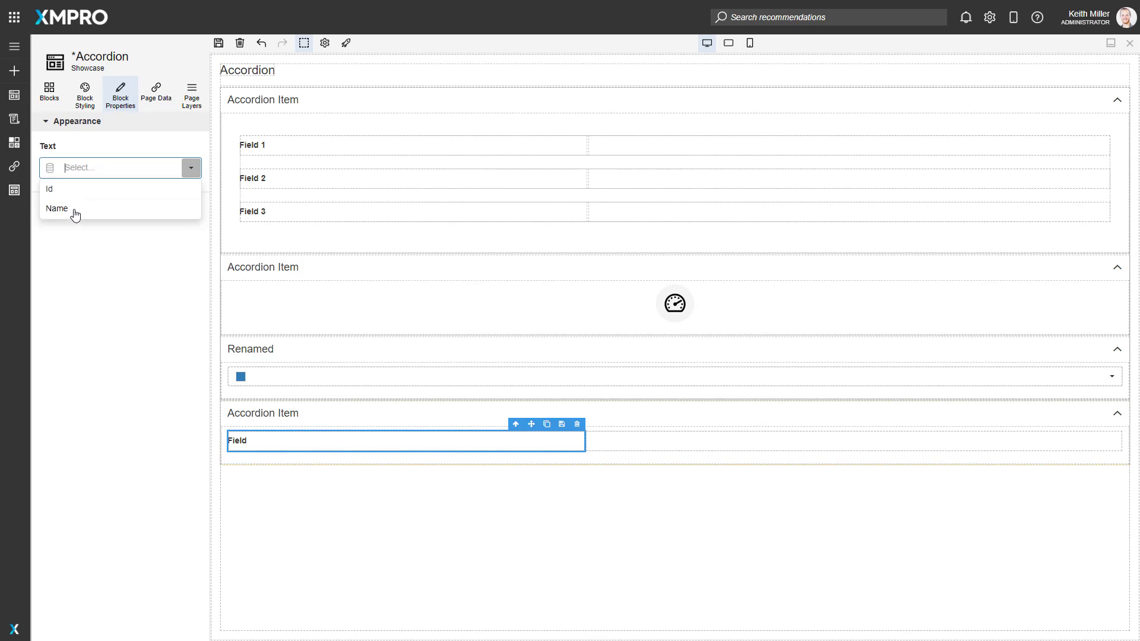
pyautogui.click(70, 190)
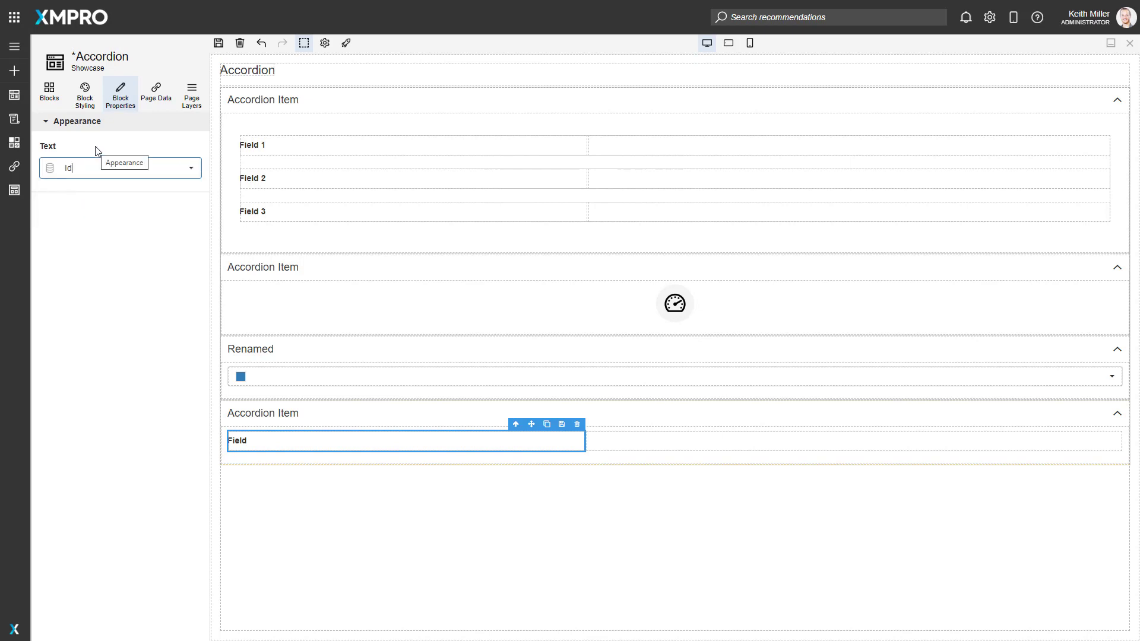
# - Check the data source in the second accordion's block properties and save the page
pyautogui.click(1068, 402)
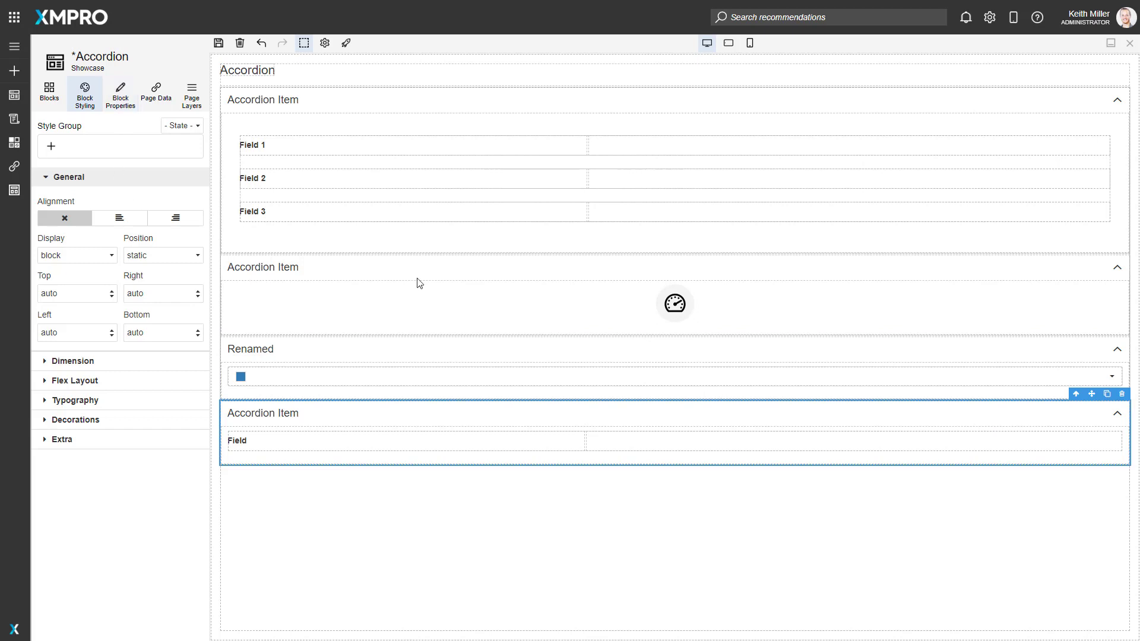
pyautogui.click(1077, 395)
pyautogui.click(121, 94)
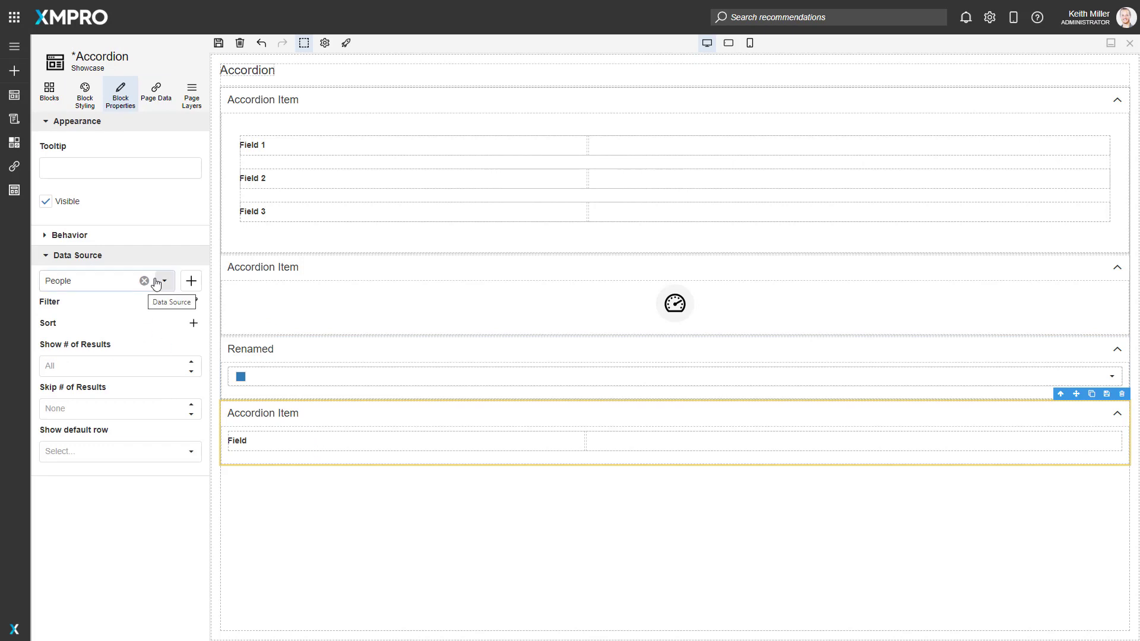
pyautogui.click(218, 44)
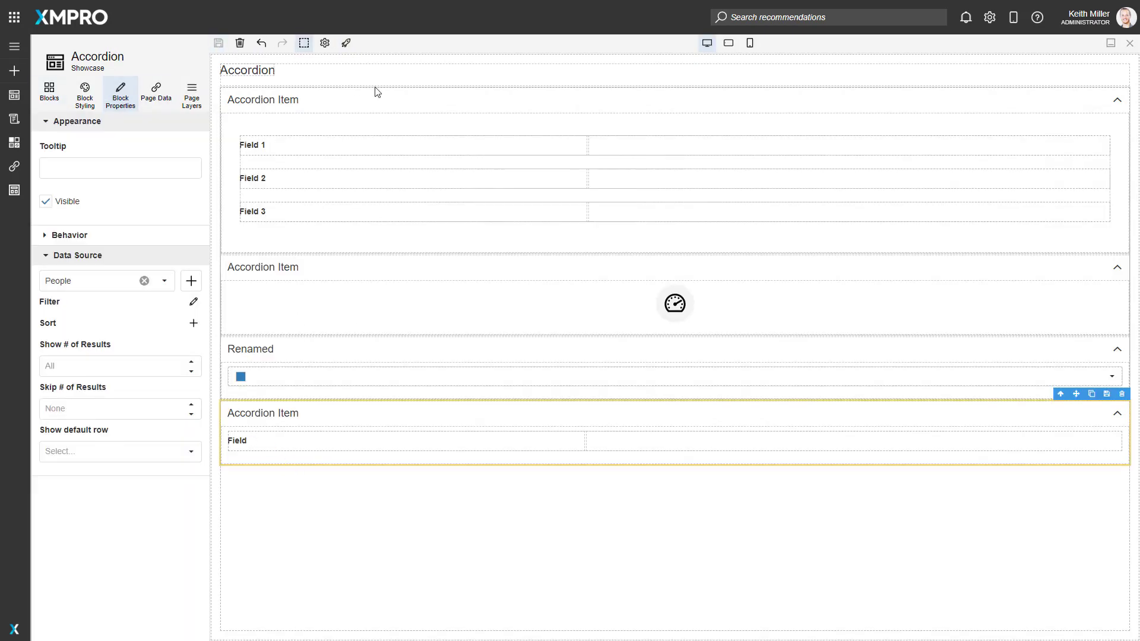
# - Launch the page and test the data-bound accordion by expanding its second, fifth and third items
pyautogui.click(344, 46)
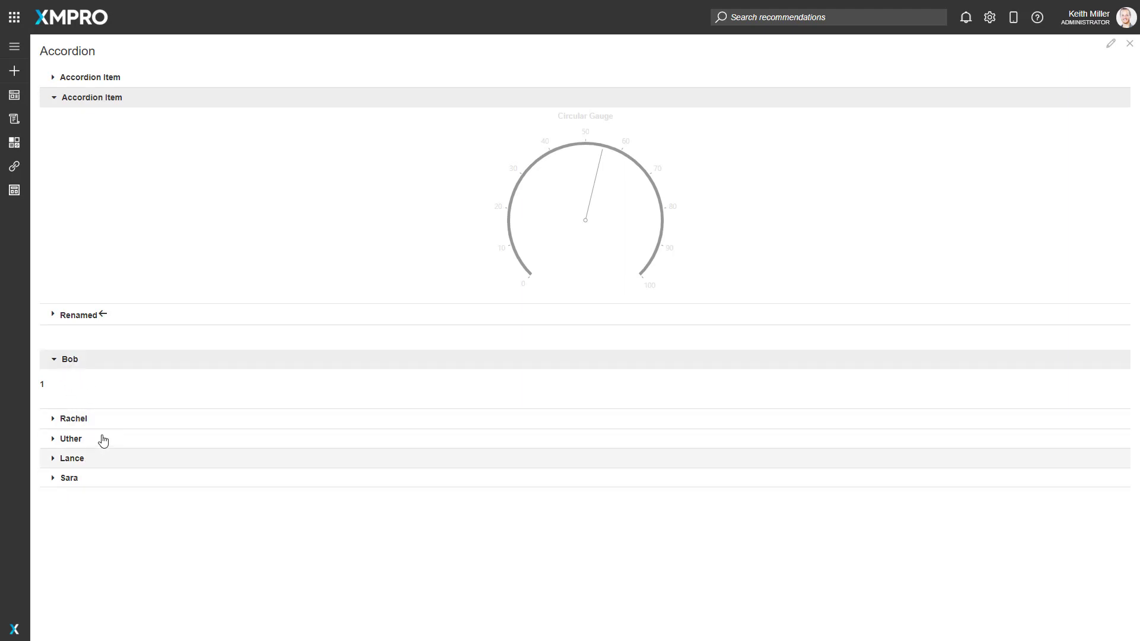
pyautogui.click(83, 424)
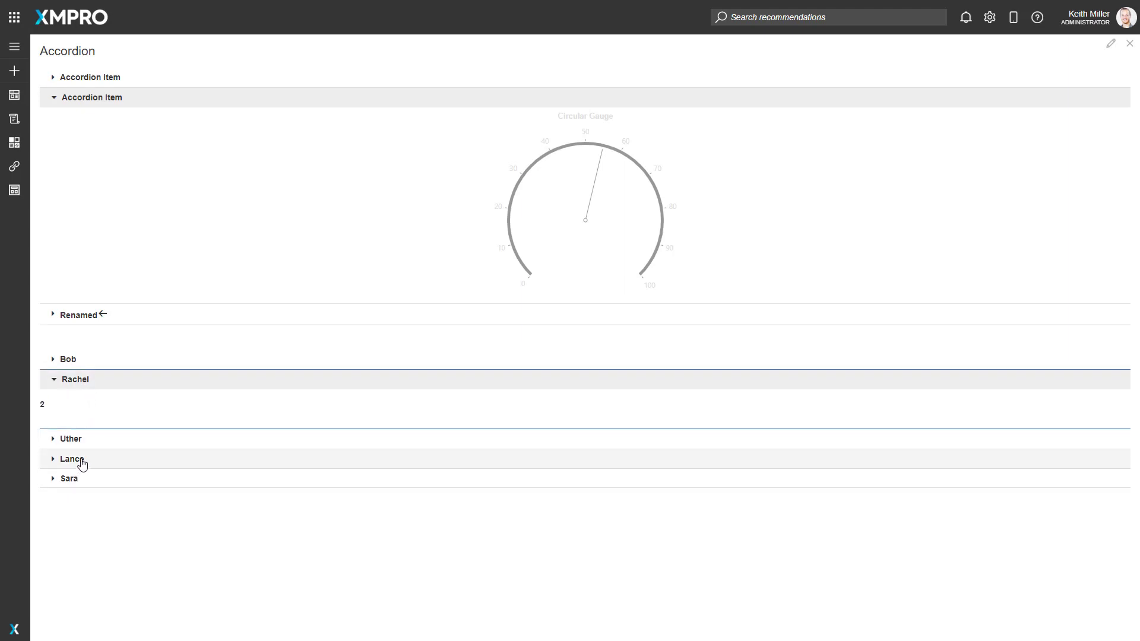
pyautogui.click(84, 480)
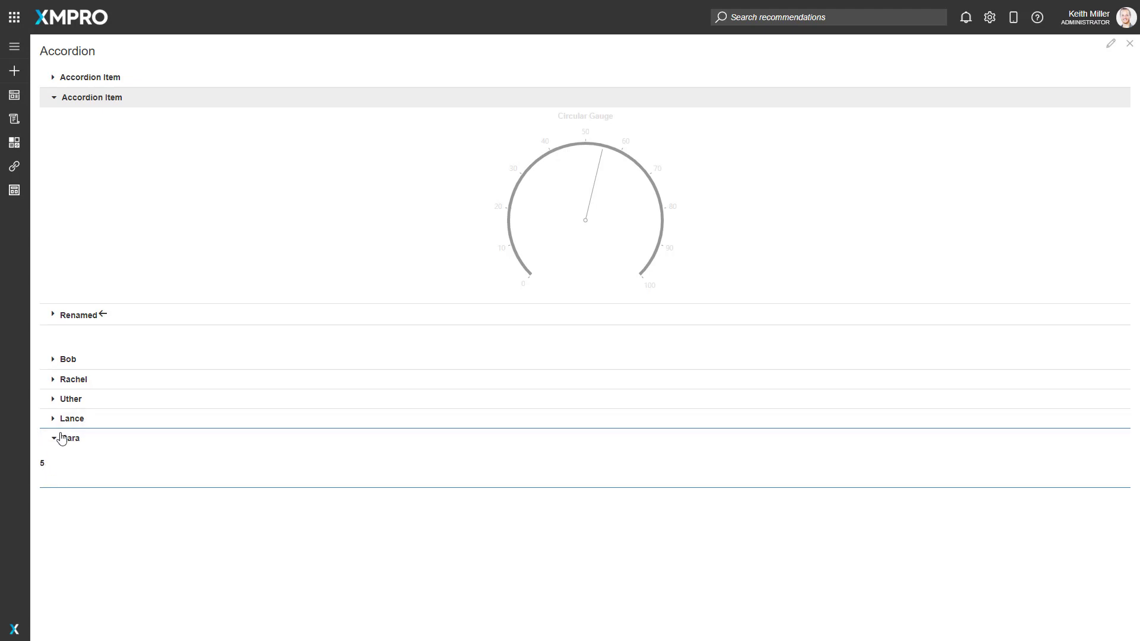
pyautogui.click(88, 407)
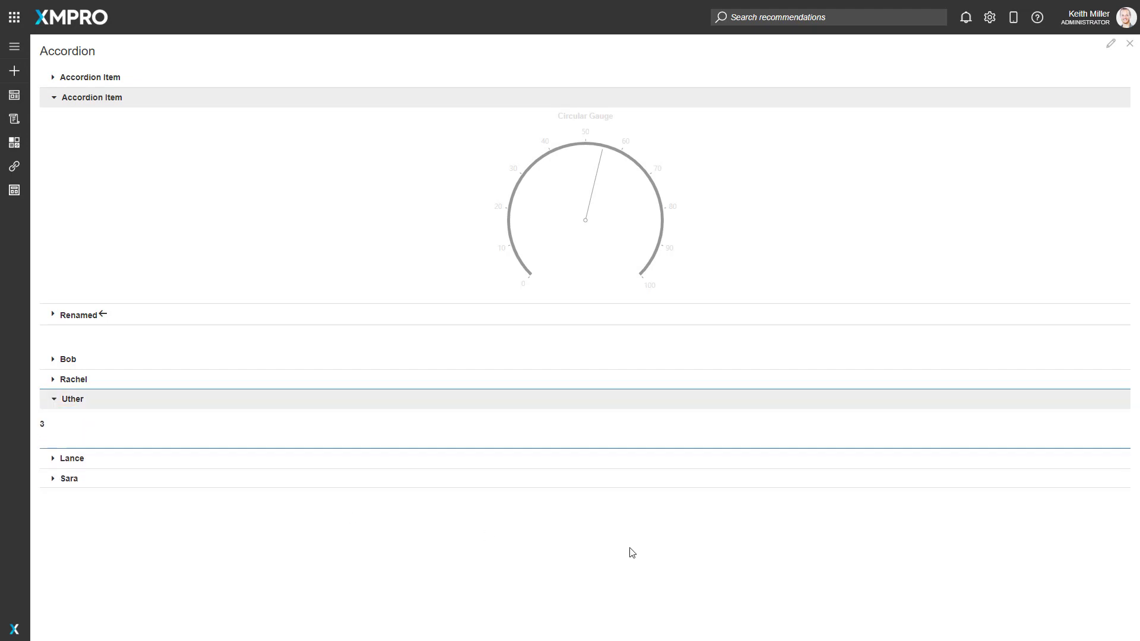